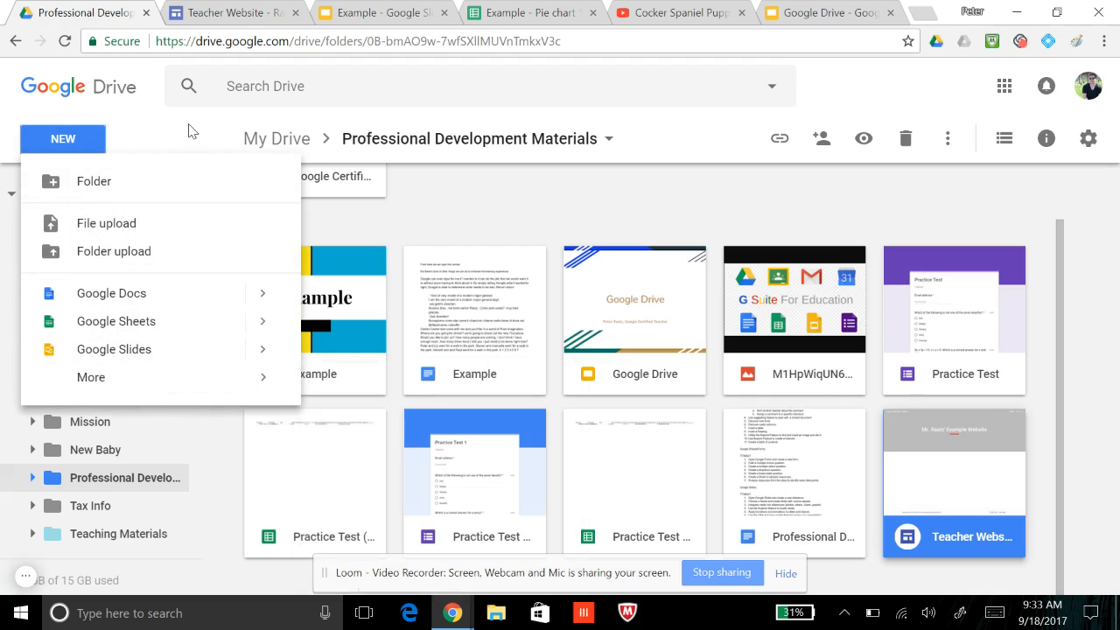
Switch to the teacher website in Google Sites and review the available themes and the Aristotle theme's font styles
{"action": "left_click", "coordinate": [214, 84]}
{"action": "left_click", "coordinate": [232, 13]}
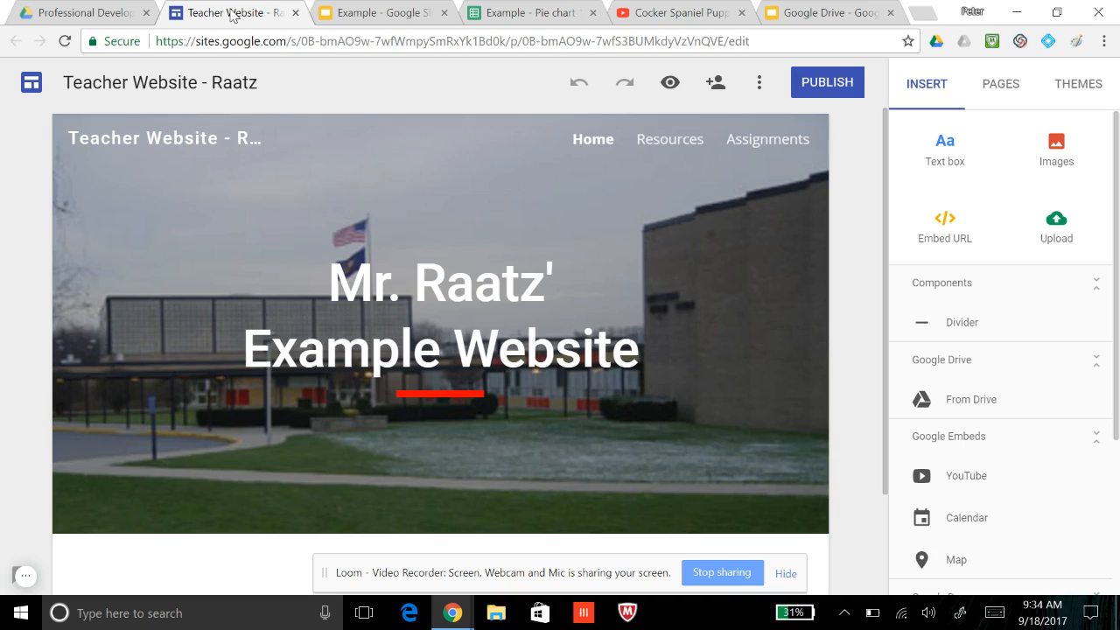
{"action": "left_click", "coordinate": [1063, 88]}
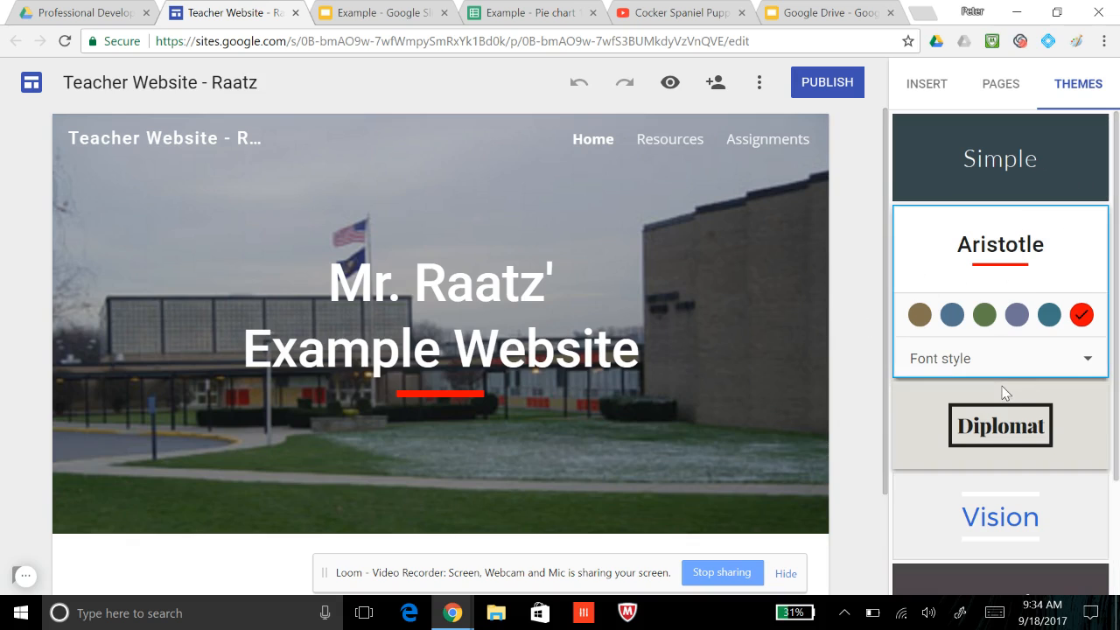
{"action": "scroll", "coordinate": [1003, 393], "scroll_direction": "down", "scroll_amount": 2}
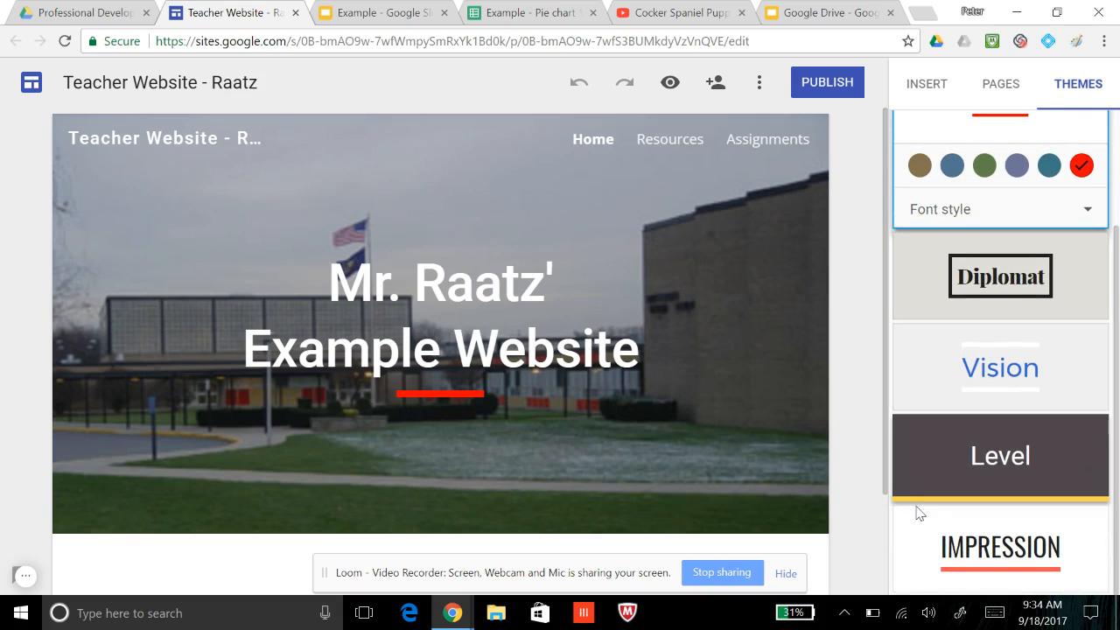
{"action": "scroll", "coordinate": [1004, 546], "scroll_direction": "up", "scroll_amount": 2}
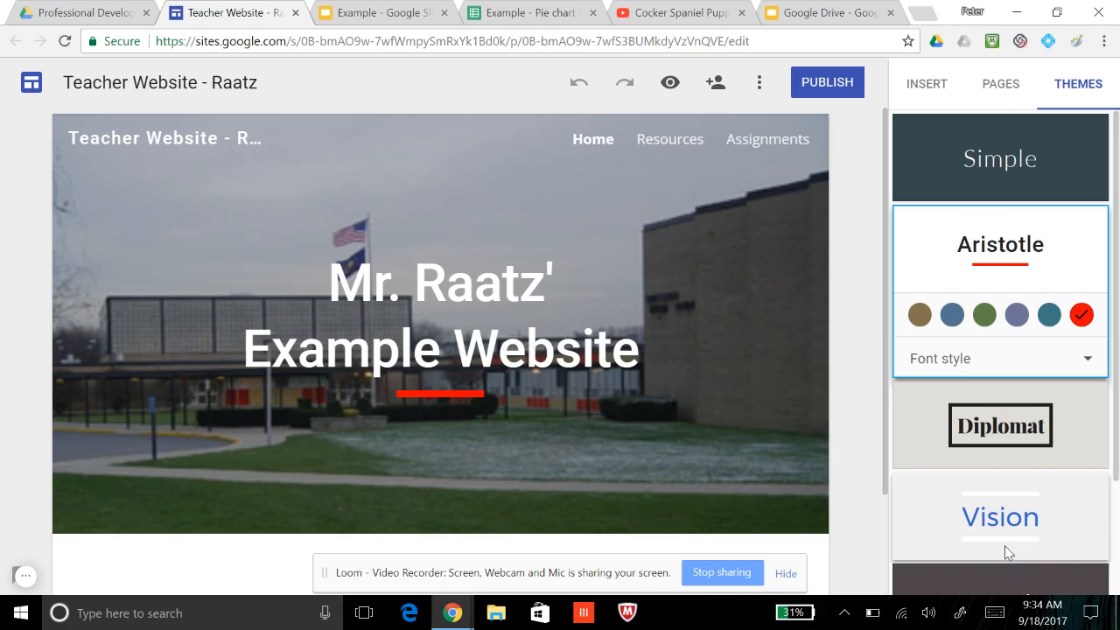
{"action": "left_click", "coordinate": [1074, 366]}
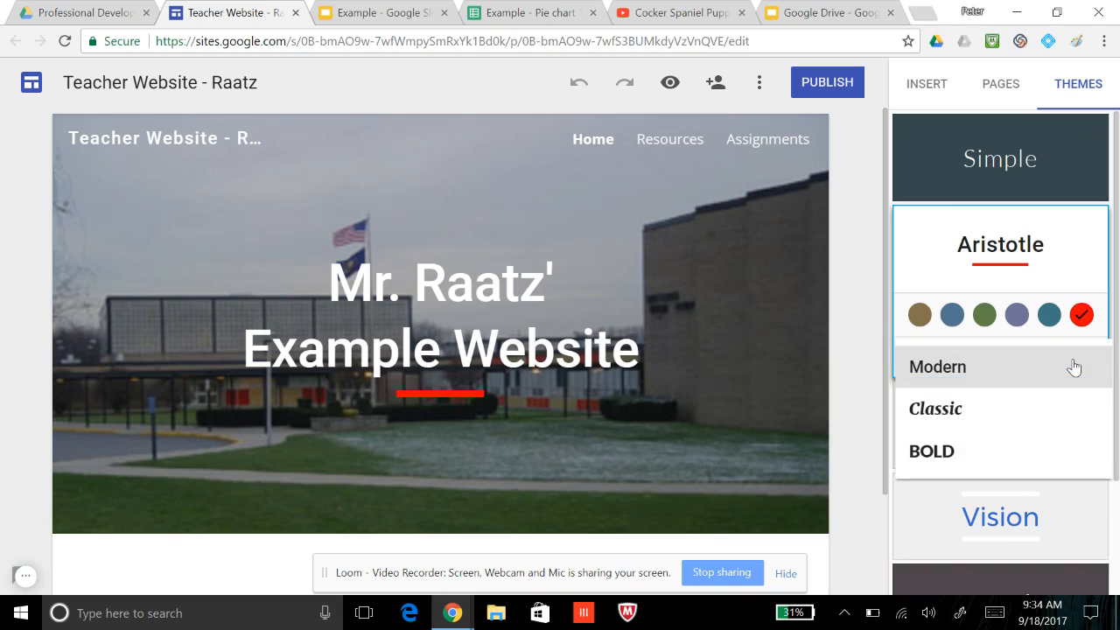
{"action": "left_click", "coordinate": [848, 340]}
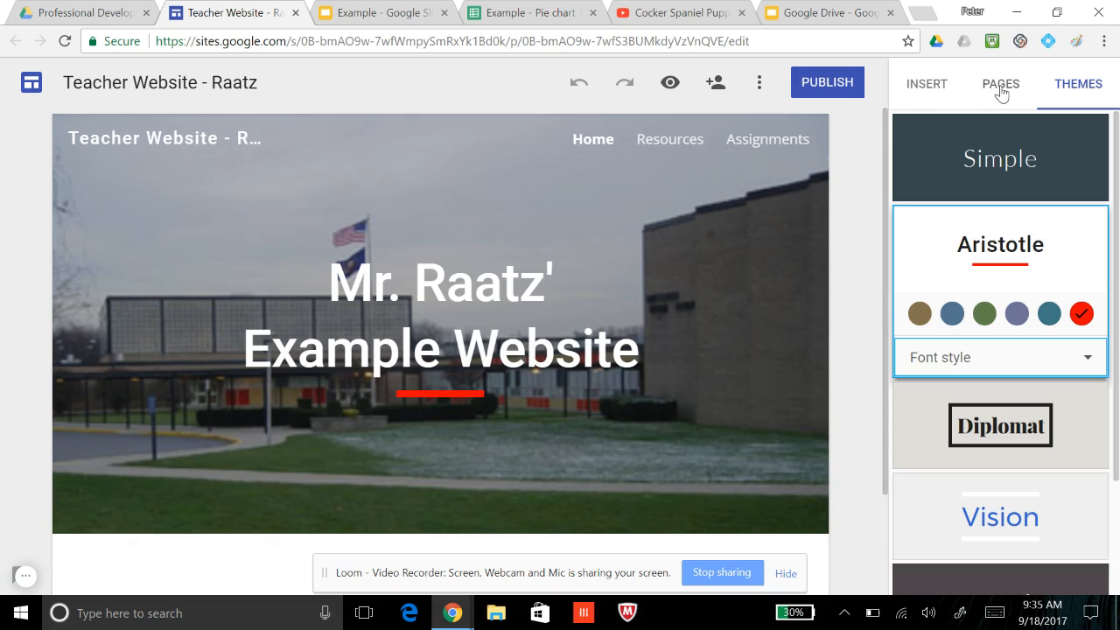
Review the image insertion sources, including web search, personal albums and Google Drive, and close the image picker without choosing an image
{"action": "left_click", "coordinate": [934, 89]}
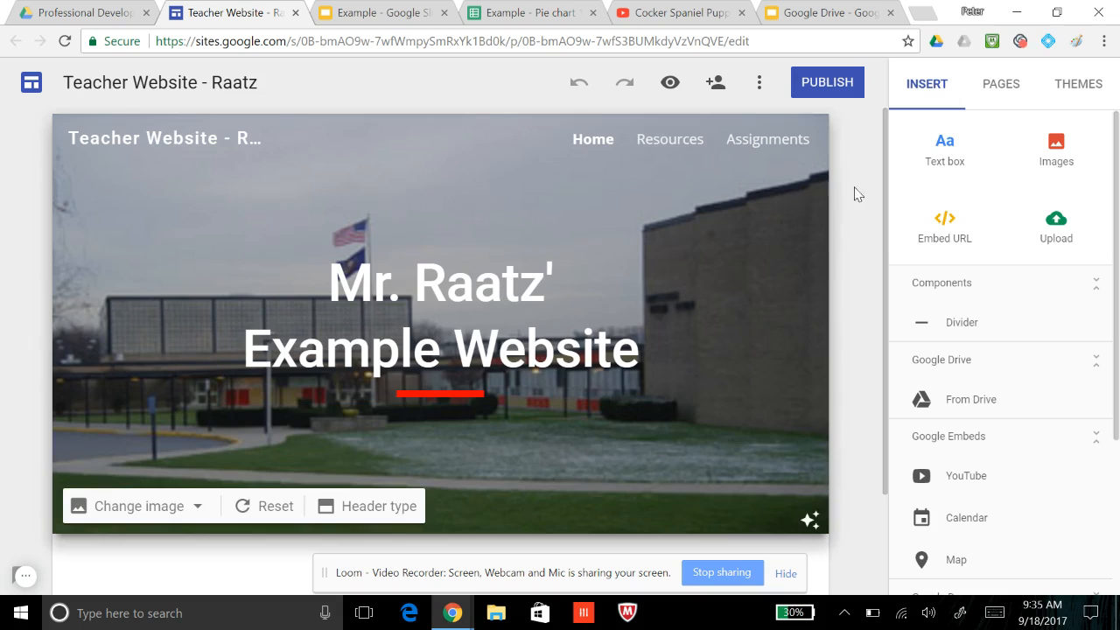
{"action": "left_click", "coordinate": [1056, 149]}
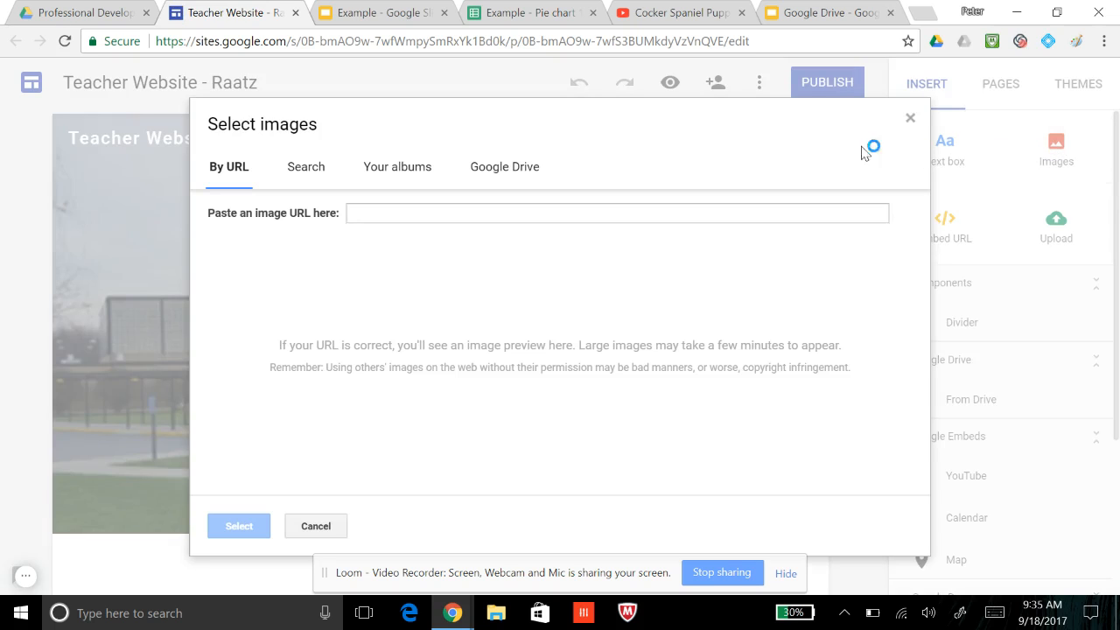
{"action": "left_click", "coordinate": [307, 172]}
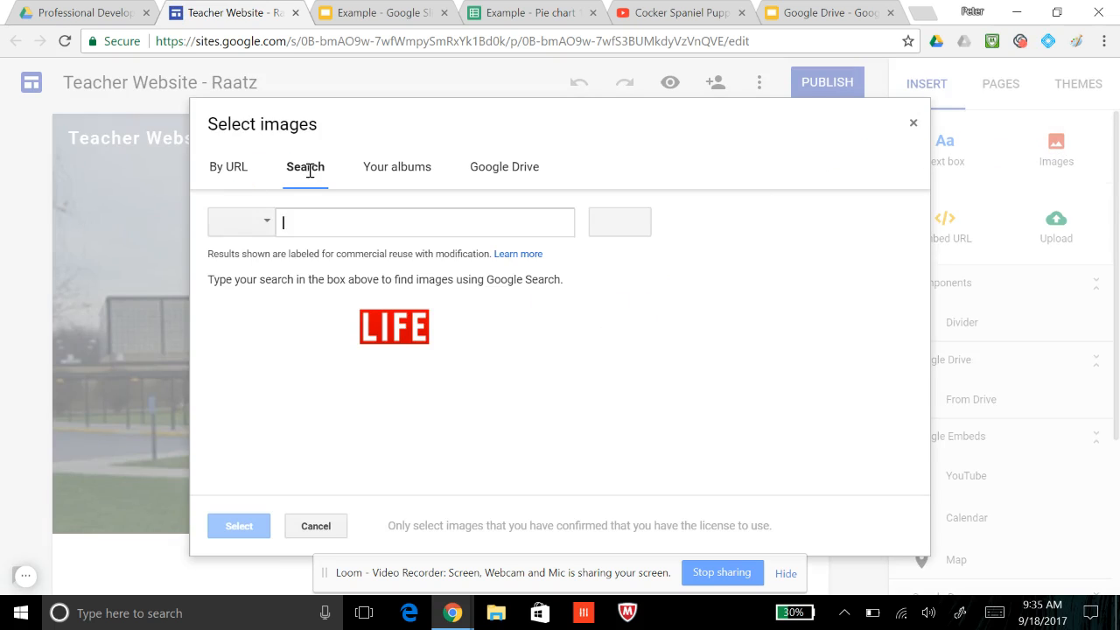
{"action": "left_click", "coordinate": [405, 173]}
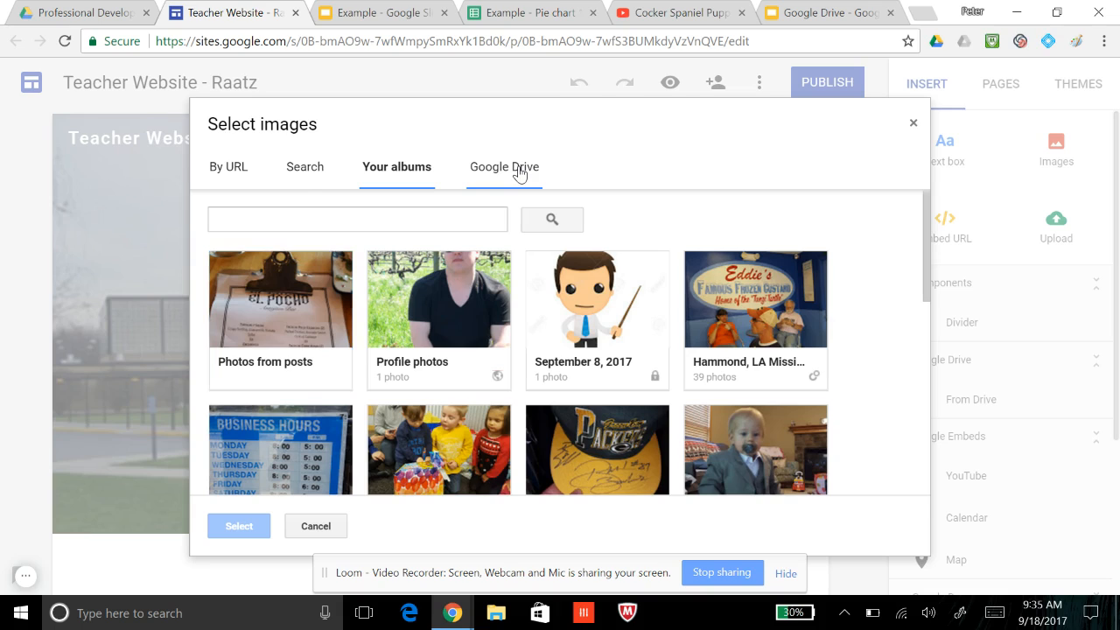
{"action": "left_click", "coordinate": [519, 172]}
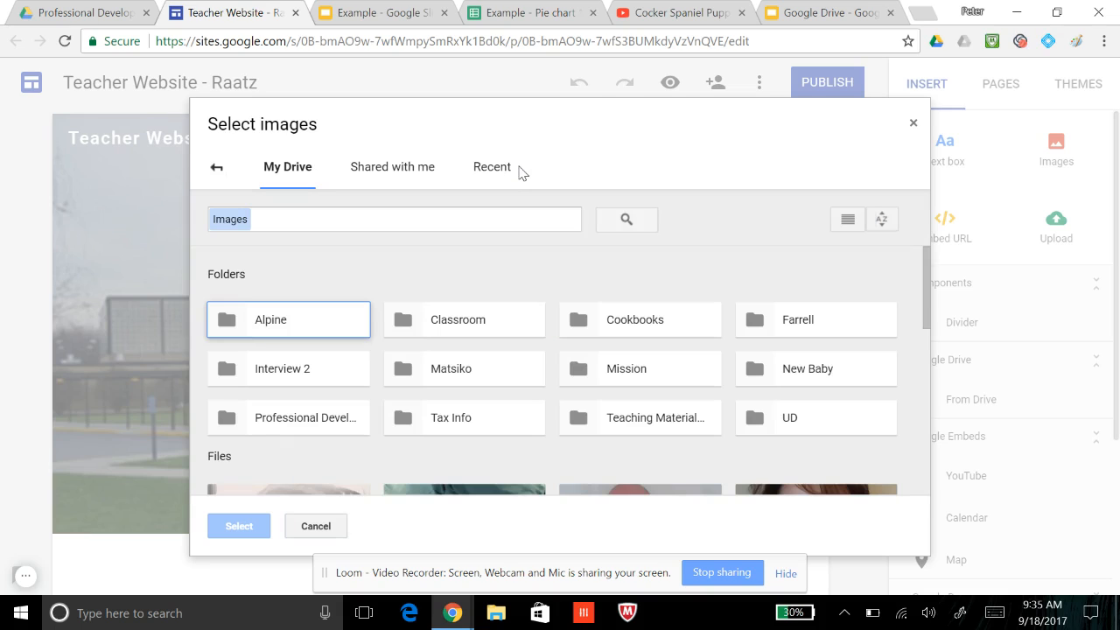
{"action": "left_click", "coordinate": [913, 124]}
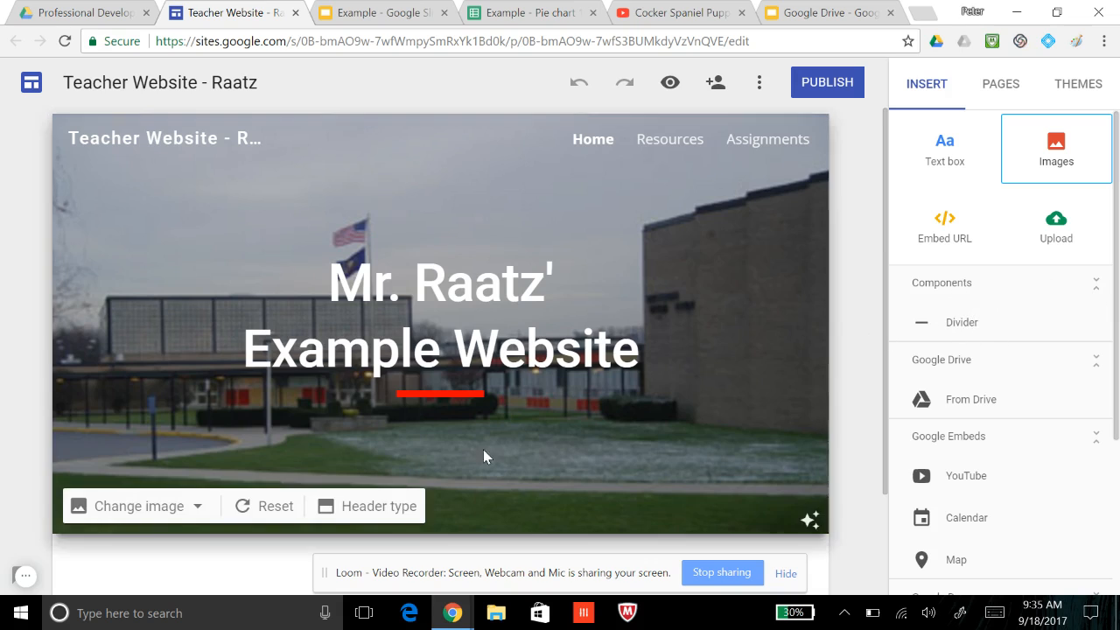
Examine the empty area below the Home page banner and the Google embeds and Docs elements that can be inserted
{"action": "scroll", "coordinate": [578, 496], "scroll_direction": "down", "scroll_amount": 1}
{"action": "scroll", "coordinate": [577, 496], "scroll_direction": "down", "scroll_amount": 1}
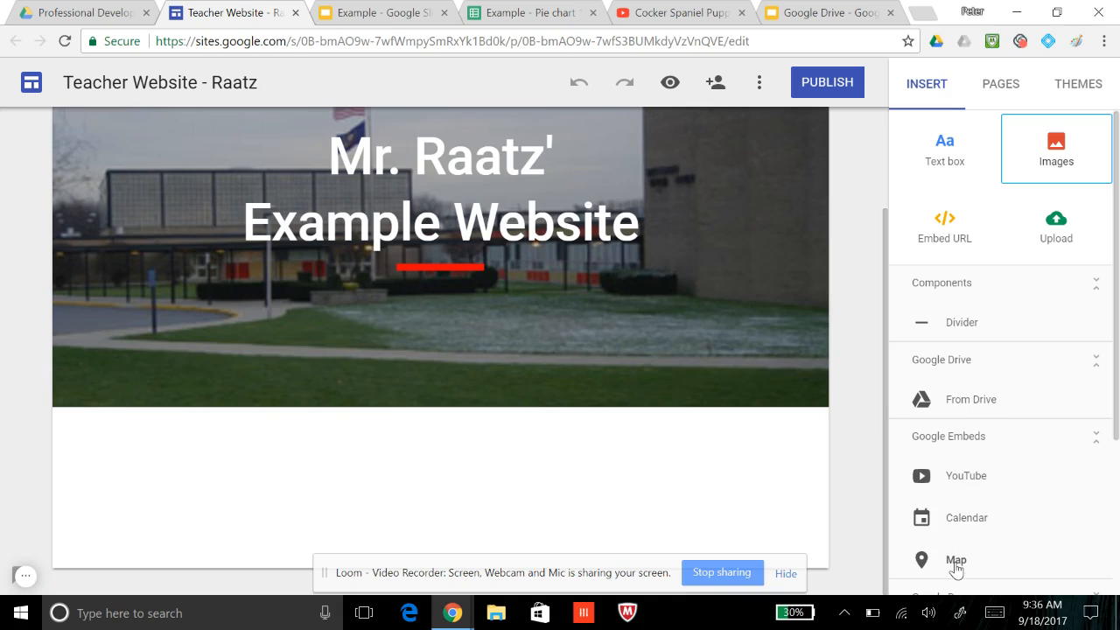
{"action": "scroll", "coordinate": [1117, 400], "scroll_direction": "down", "scroll_amount": 2}
{"action": "left_click_drag", "start_coordinate": [1118, 403], "coordinate": [1118, 425]}
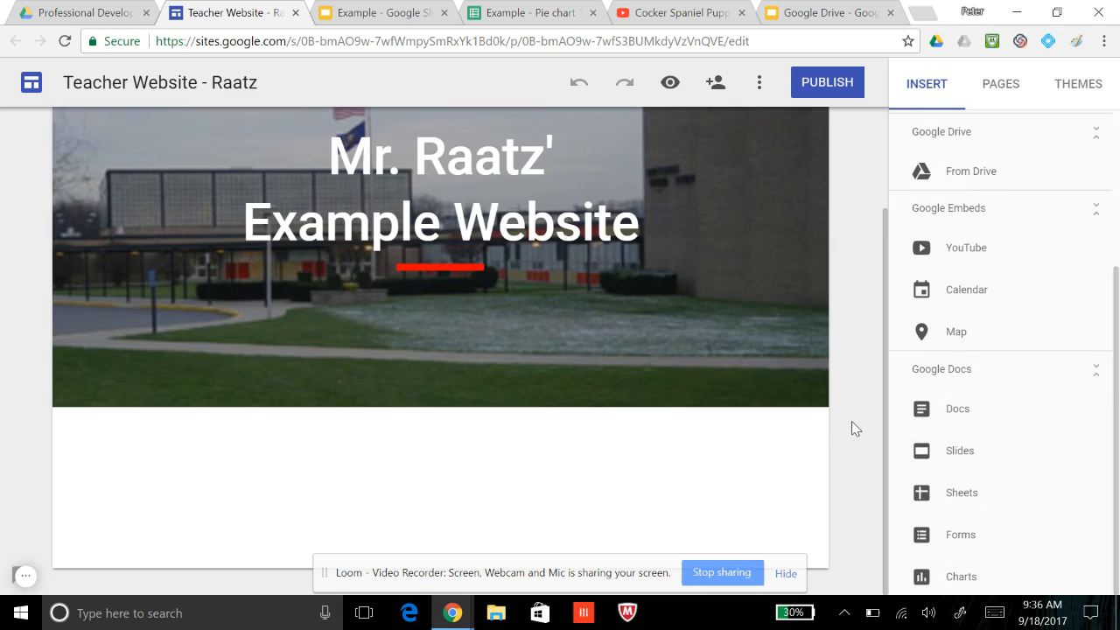
{"action": "scroll", "coordinate": [851, 420], "scroll_direction": "up", "scroll_amount": 3}
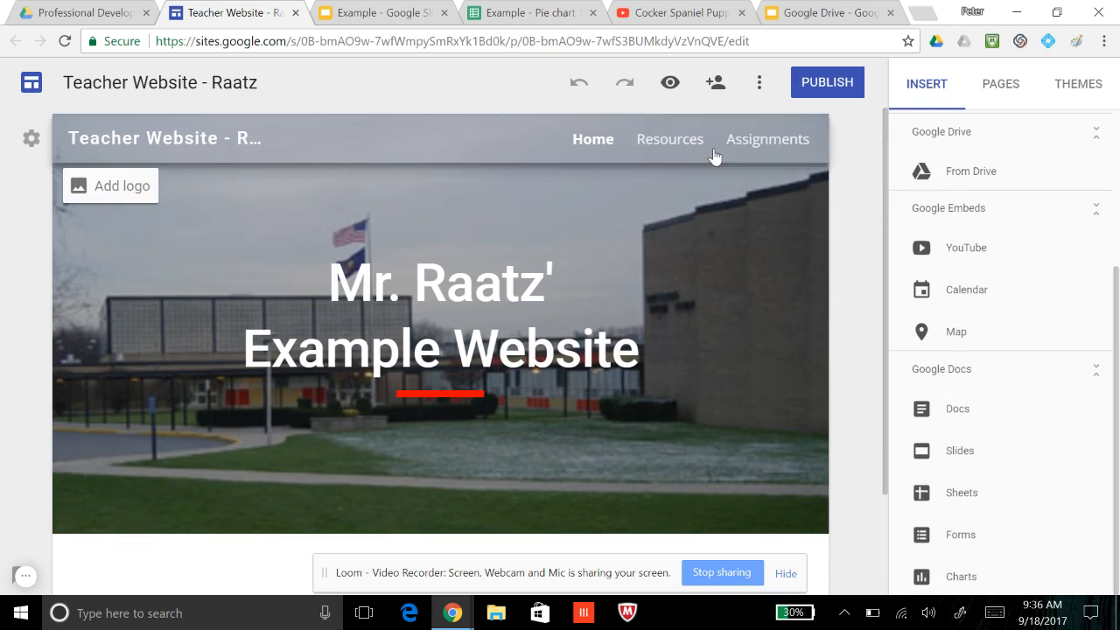
Open the Resources page in the editor and review the site's page list and the page's links and embedded content
{"action": "left_click", "coordinate": [675, 139]}
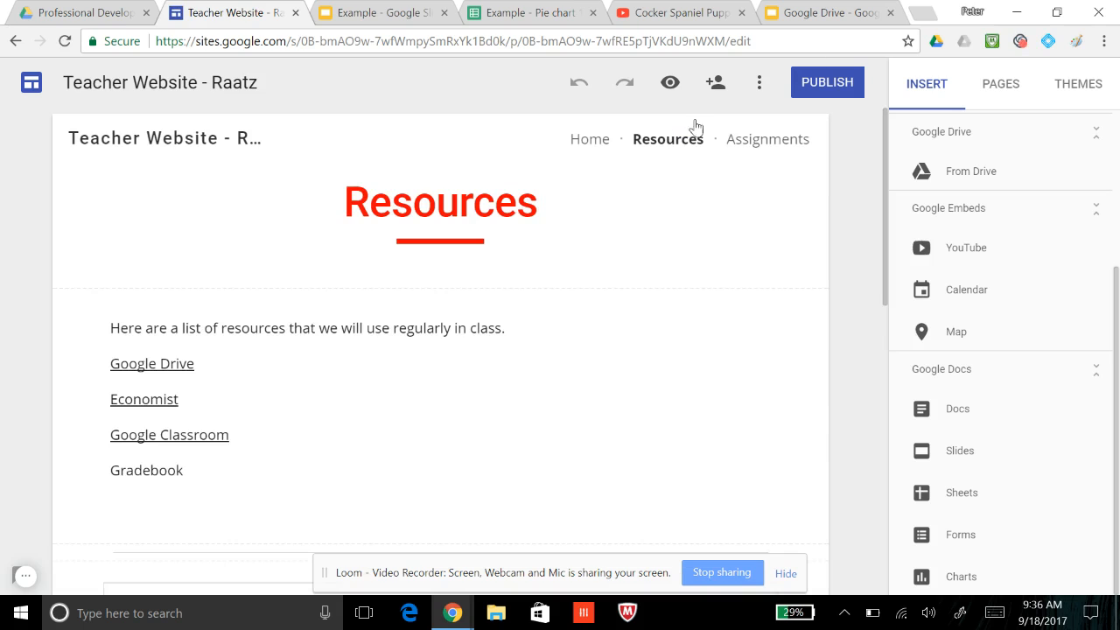
{"action": "left_click", "coordinate": [1003, 88]}
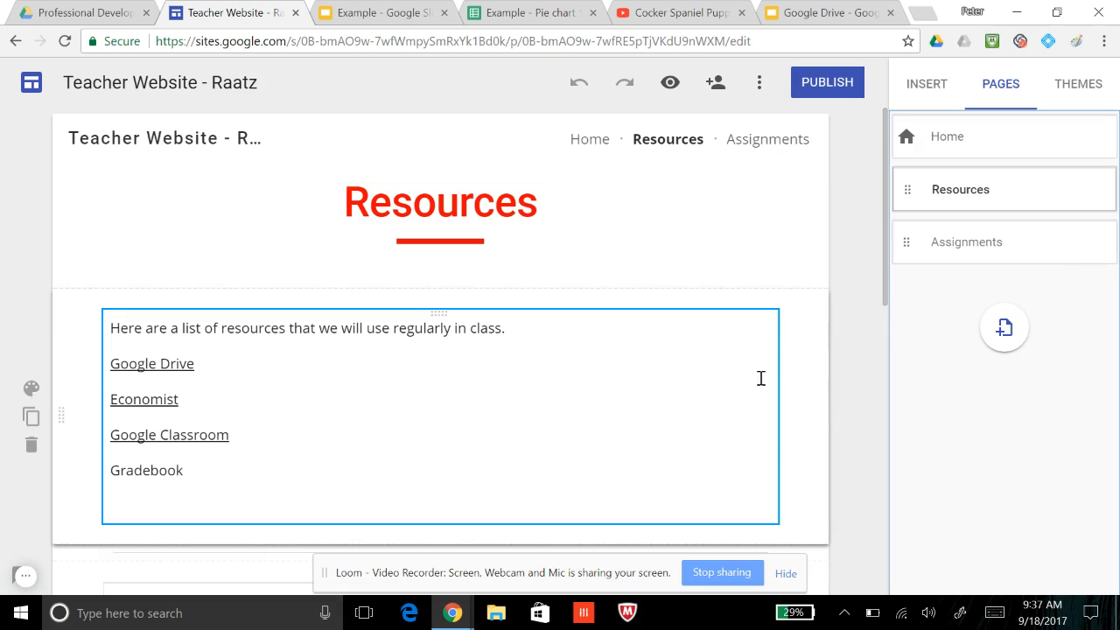
{"action": "scroll", "coordinate": [853, 372], "scroll_direction": "down", "scroll_amount": 2}
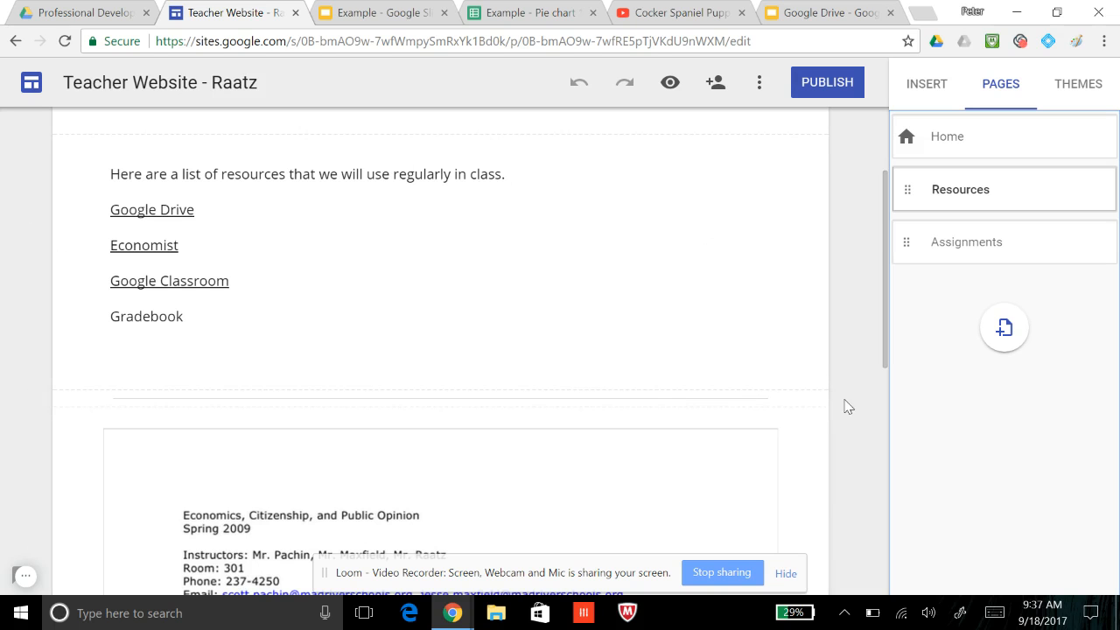
{"action": "scroll", "coordinate": [846, 405], "scroll_direction": "down", "scroll_amount": 1}
{"action": "scroll", "coordinate": [846, 405], "scroll_direction": "down", "scroll_amount": 3}
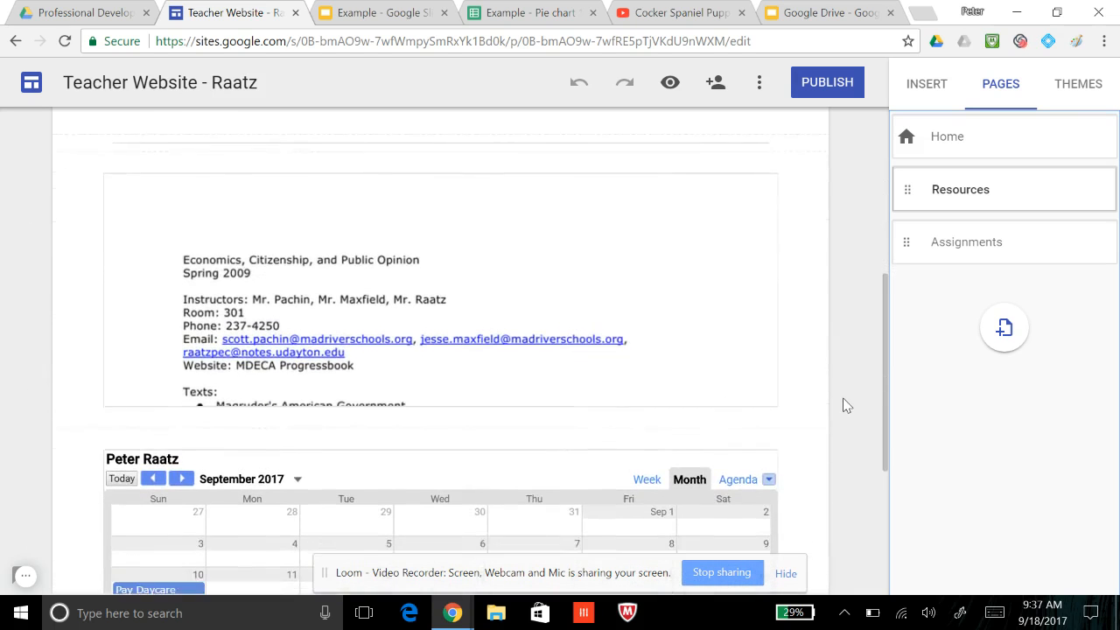
{"action": "scroll", "coordinate": [846, 405], "scroll_direction": "up", "scroll_amount": 1}
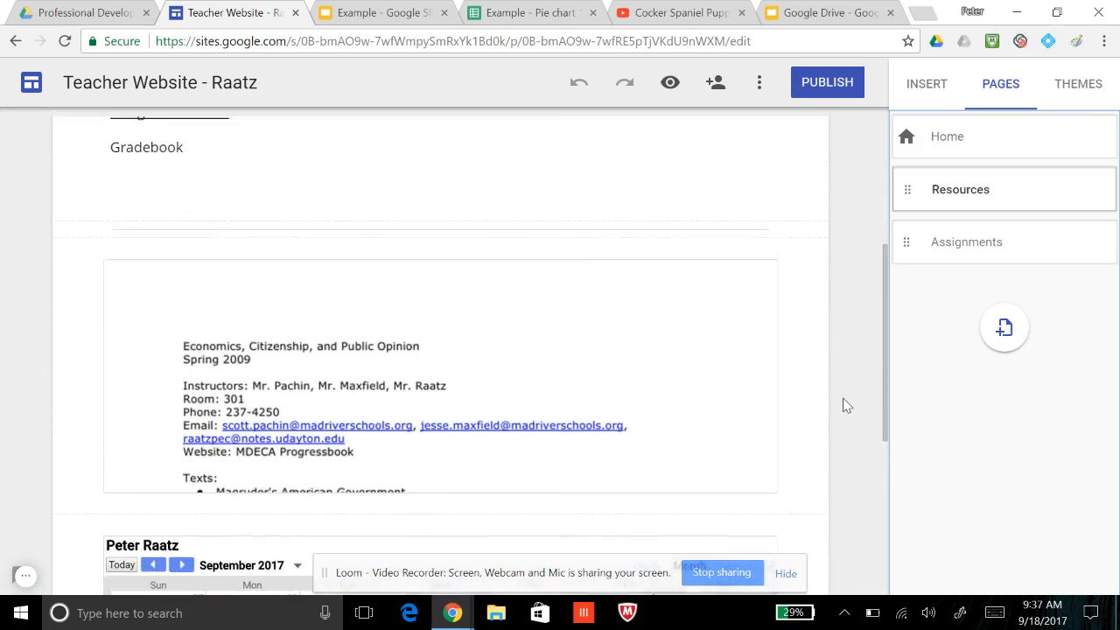
Review the insertable content types alongside the embedded syllabus document and calendar on the Resources page
{"action": "left_click", "coordinate": [931, 87]}
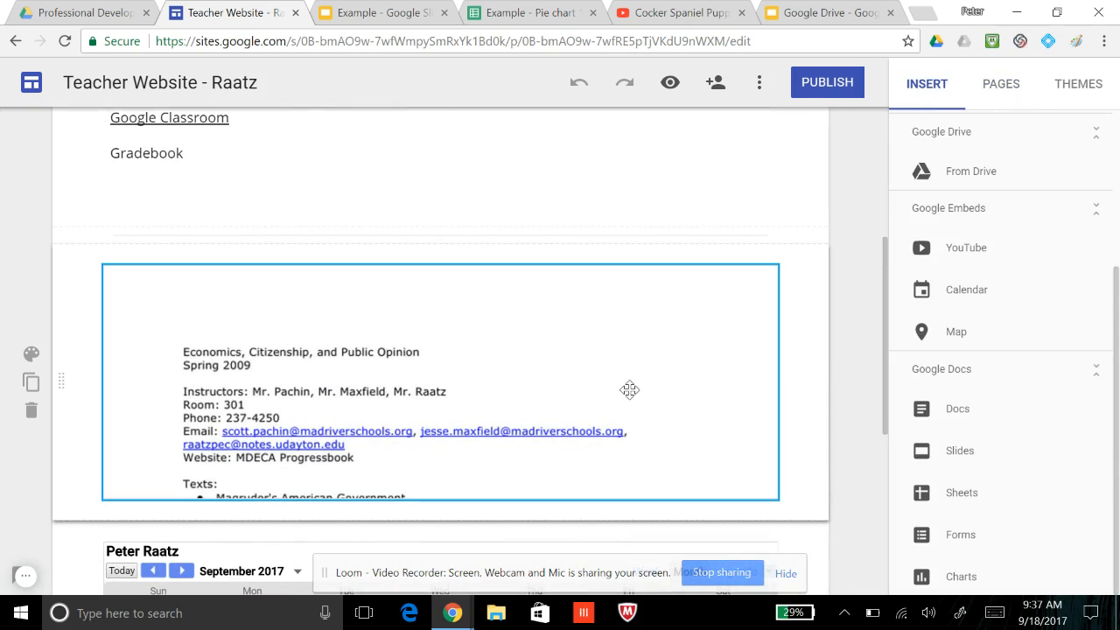
{"action": "scroll", "coordinate": [630, 390], "scroll_direction": "down", "scroll_amount": 1}
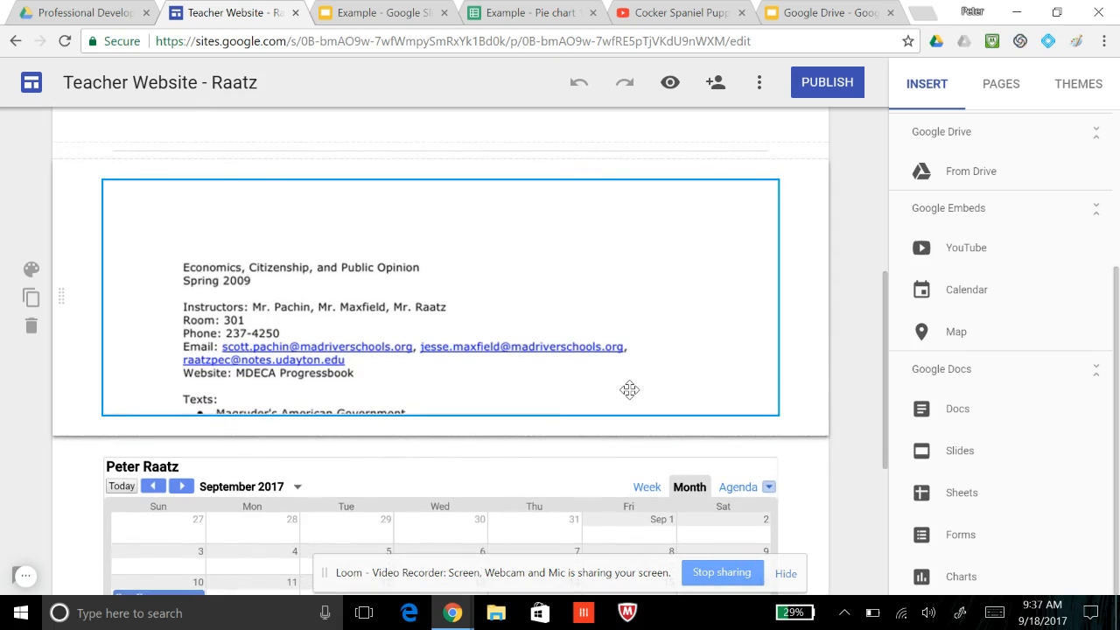
{"action": "scroll", "coordinate": [630, 390], "scroll_direction": "up", "scroll_amount": 1}
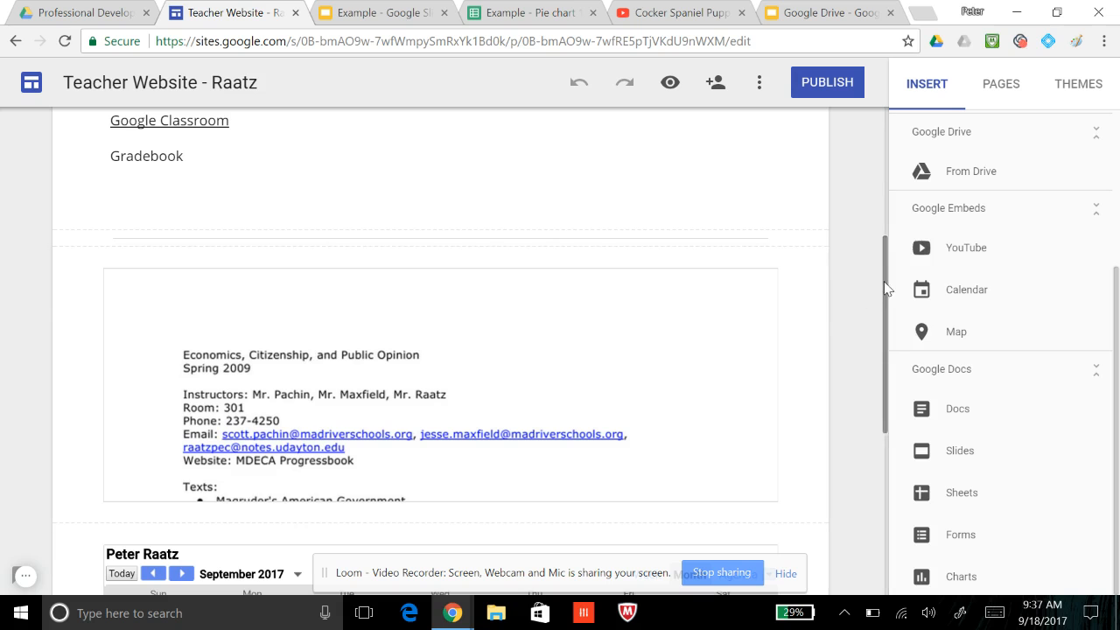
{"action": "scroll", "coordinate": [806, 320], "scroll_direction": "down", "scroll_amount": 1}
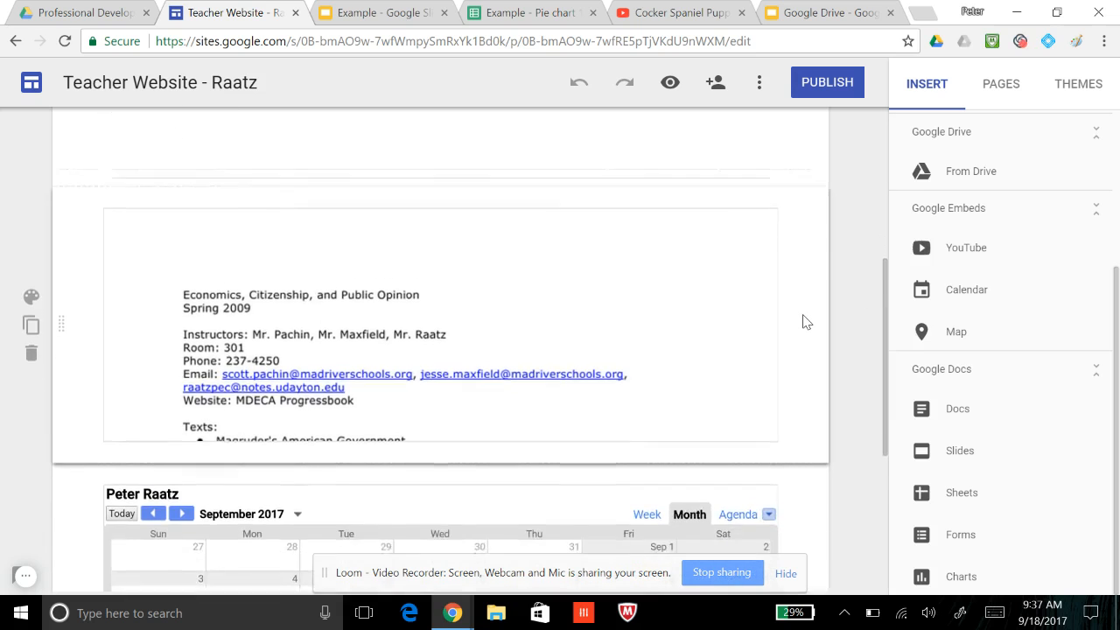
{"action": "scroll", "coordinate": [805, 320], "scroll_direction": "down", "scroll_amount": 2}
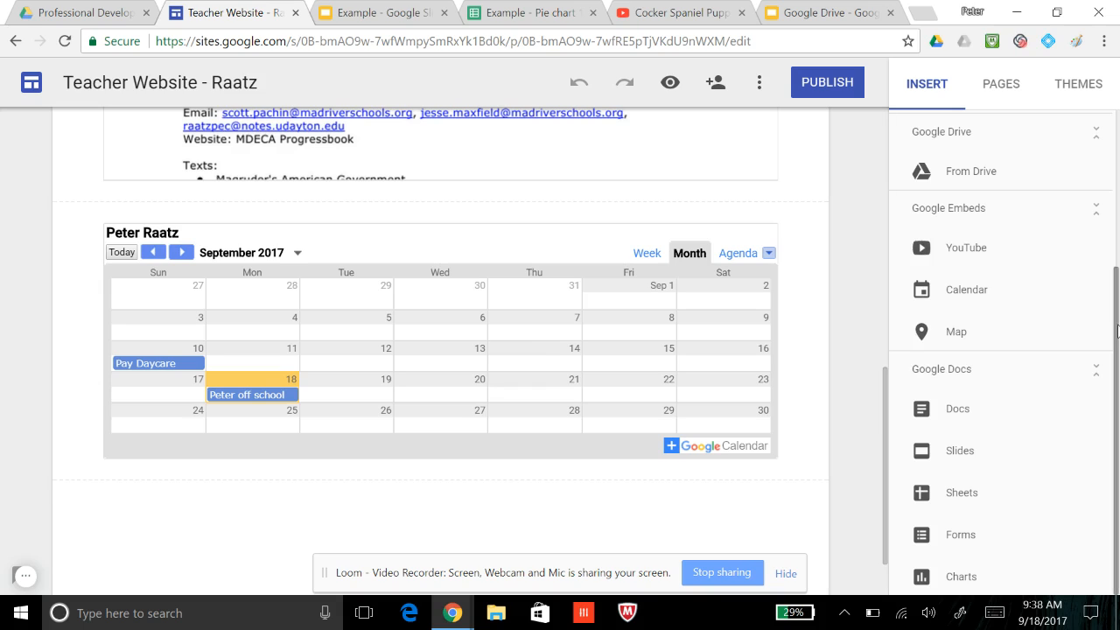
{"action": "mouse_move", "coordinate": [1118, 333]}
{"action": "left_mouse_down"}
{"action": "mouse_move", "coordinate": [1117, 311]}
{"action": "mouse_move", "coordinate": [1118, 333]}
{"action": "left_mouse_up"}
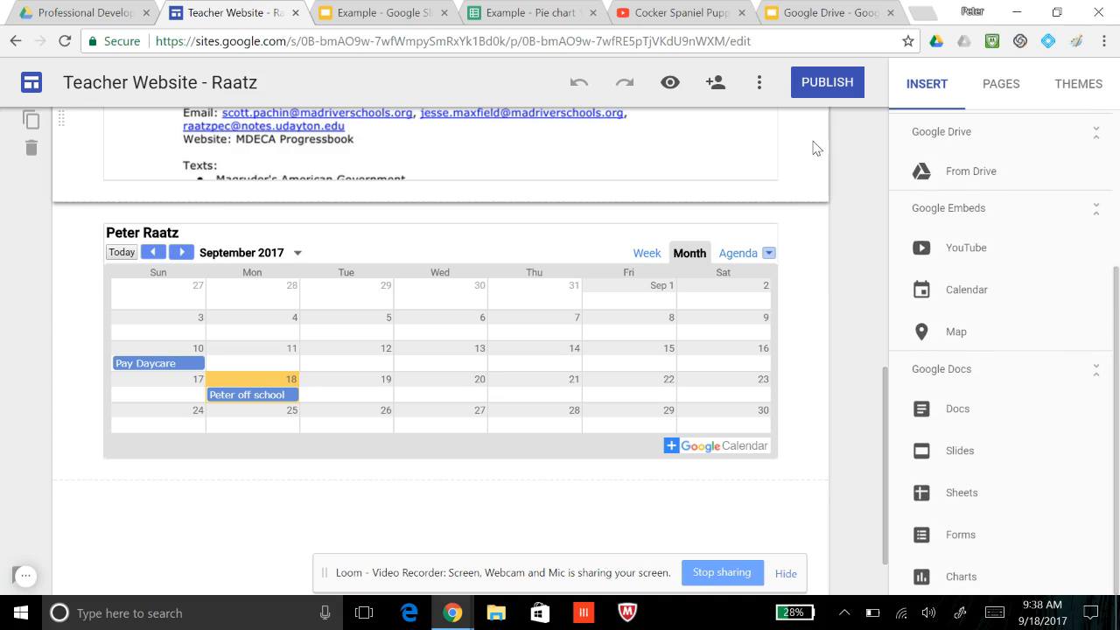
Preview the website and visit its Home and Resources pages
{"action": "left_click", "coordinate": [670, 85]}
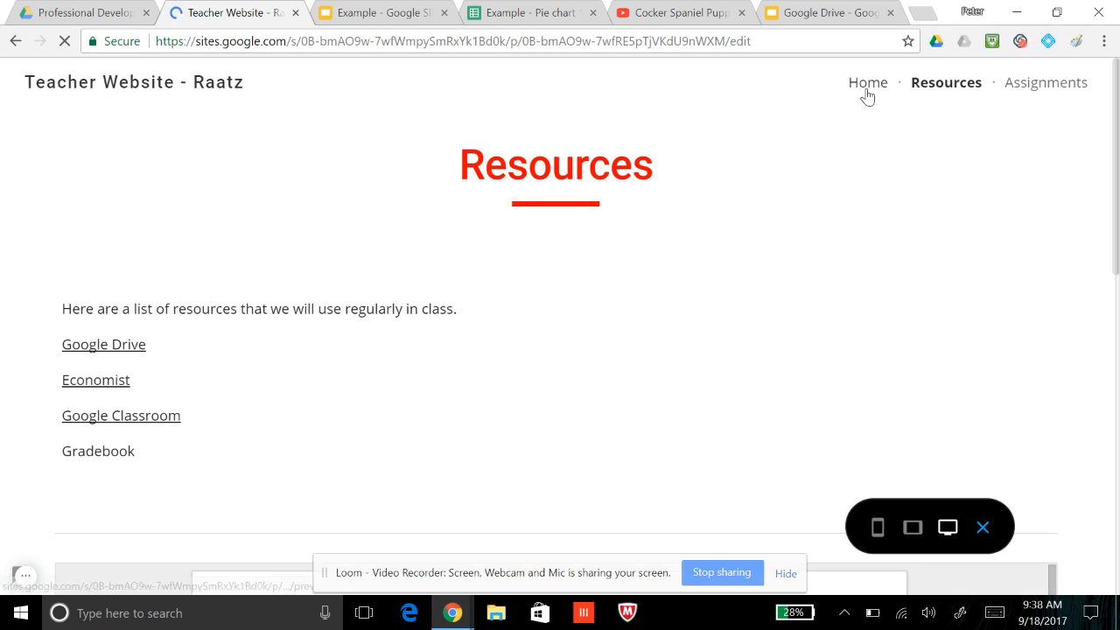
{"action": "left_click", "coordinate": [865, 90]}
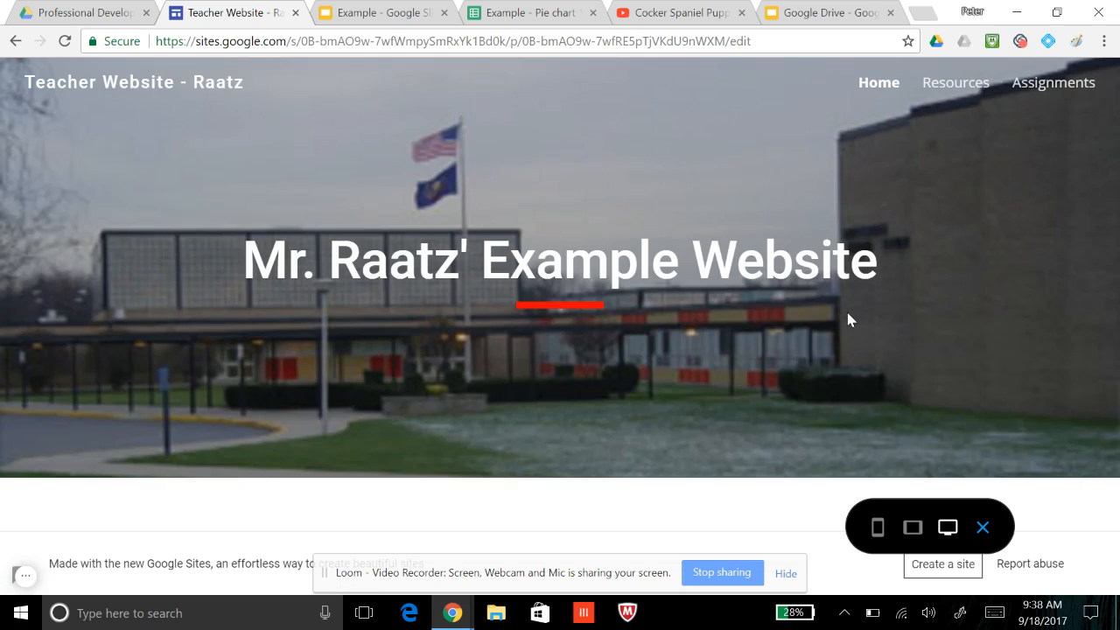
{"action": "left_click", "coordinate": [955, 82]}
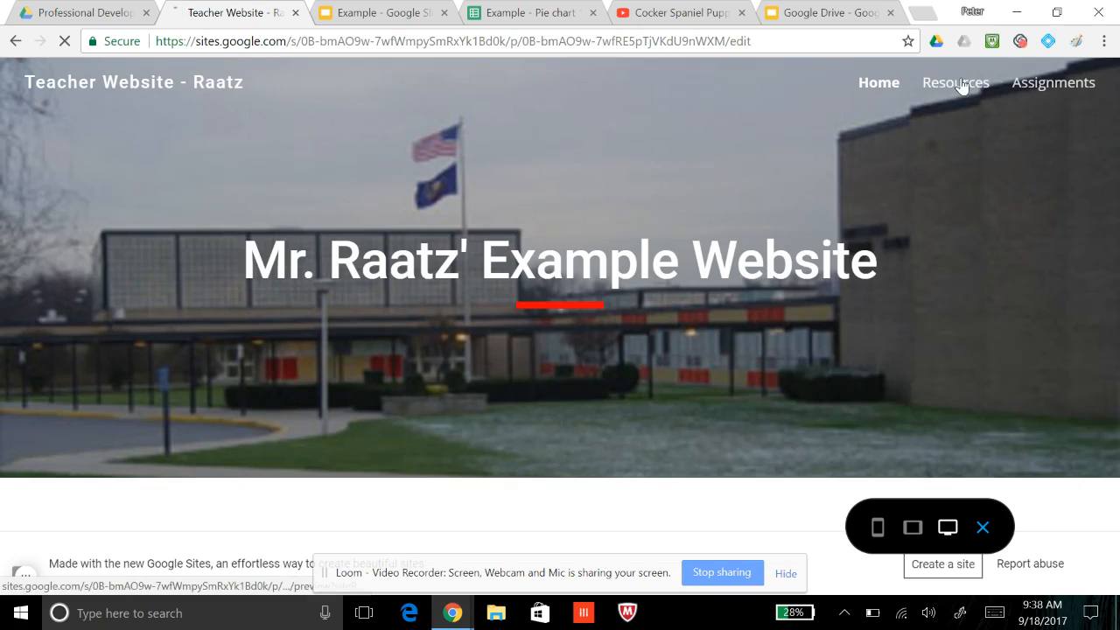
Examine the previewed Resources page and read through the embedded course syllabus to its end
{"action": "scroll", "coordinate": [483, 294], "scroll_direction": "down", "scroll_amount": 7}
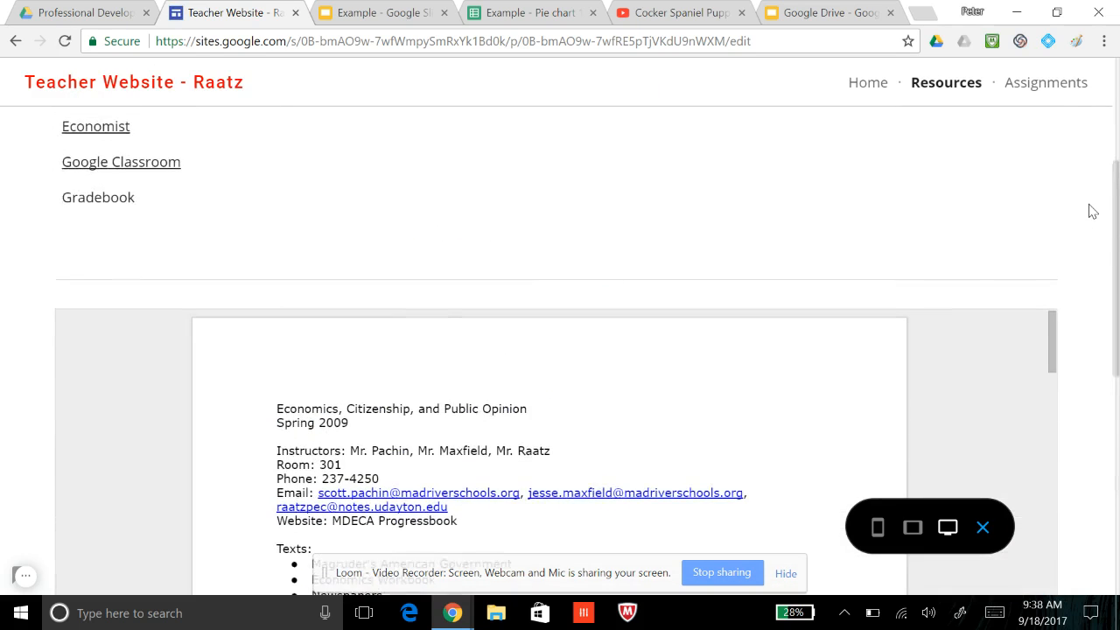
{"action": "scroll", "coordinate": [1092, 211], "scroll_direction": "down", "scroll_amount": 1}
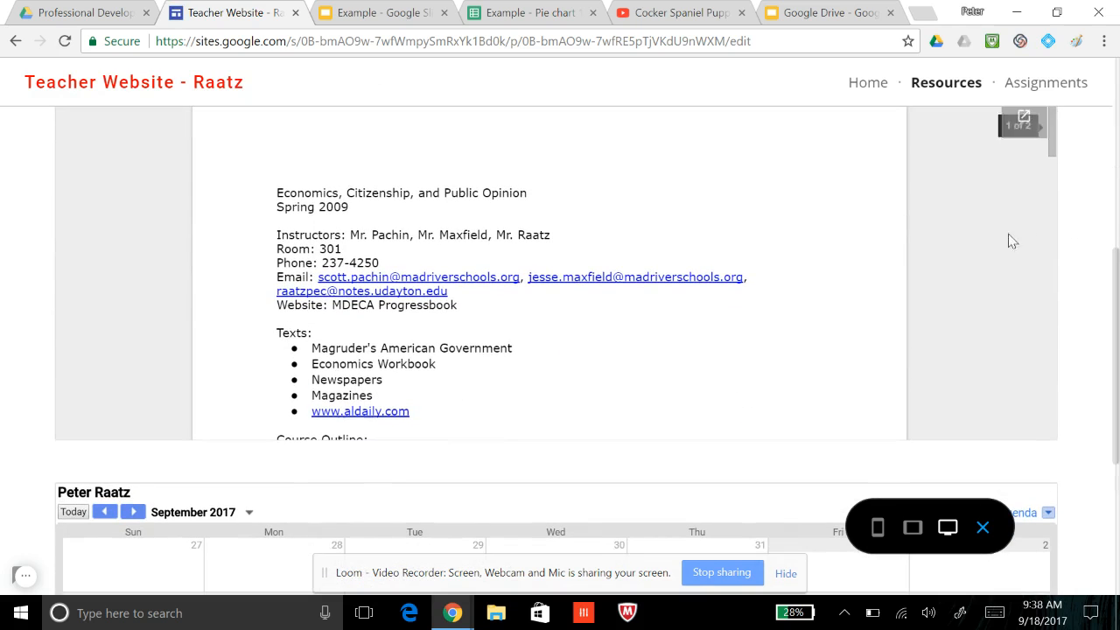
{"action": "scroll", "coordinate": [1084, 222], "scroll_direction": "down", "scroll_amount": 2}
{"action": "scroll", "coordinate": [1082, 223], "scroll_direction": "up", "scroll_amount": 4}
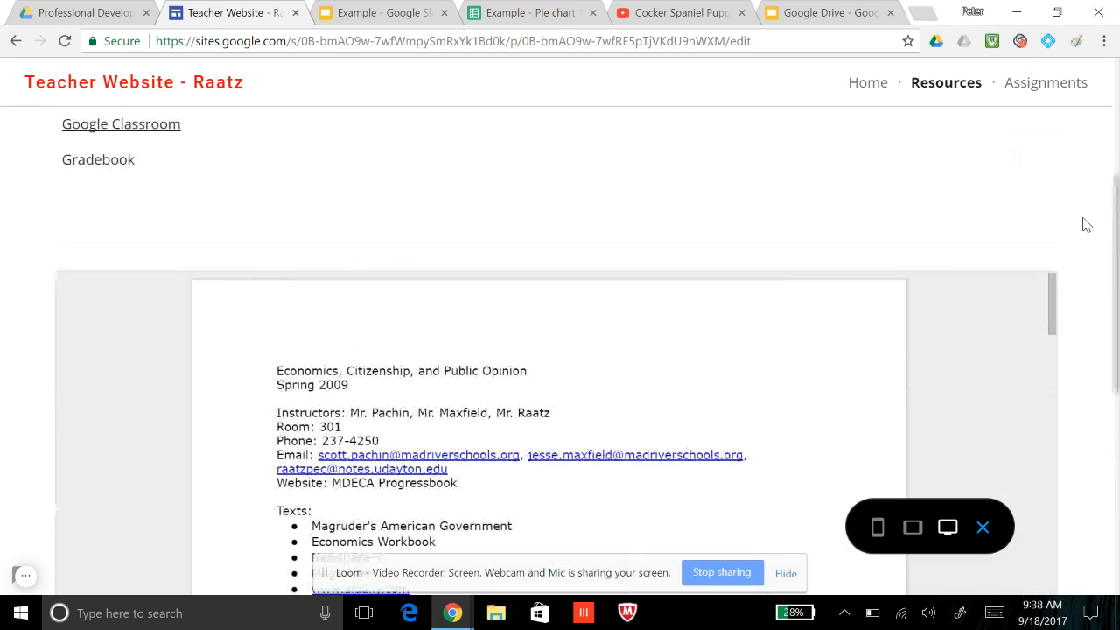
{"action": "scroll", "coordinate": [1102, 253], "scroll_direction": "down", "scroll_amount": 3}
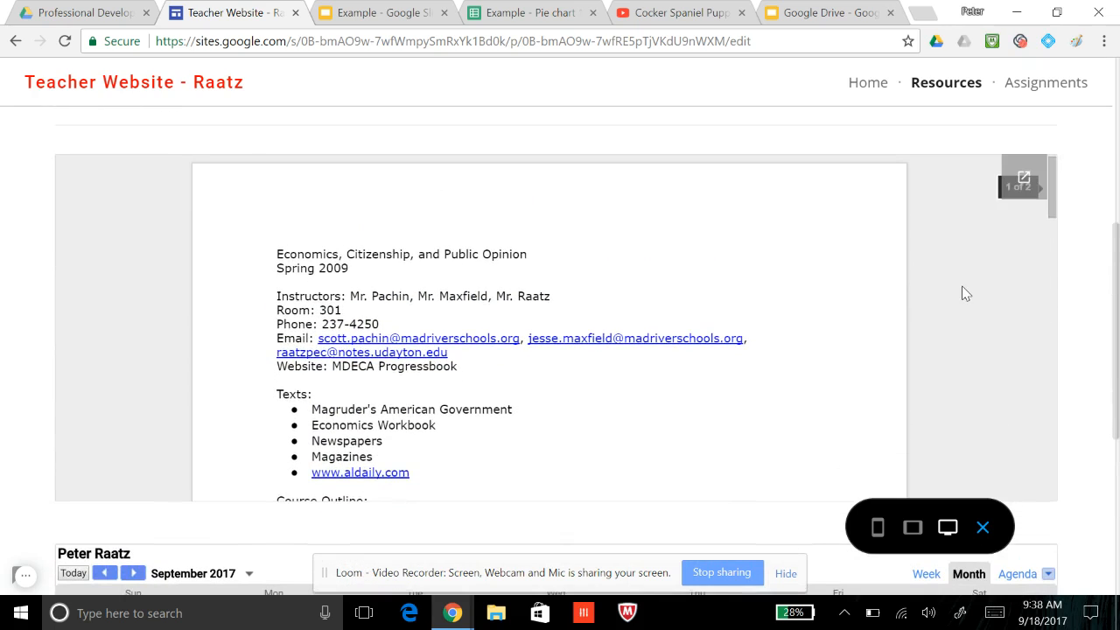
{"action": "scroll", "coordinate": [962, 295], "scroll_direction": "down", "scroll_amount": 3}
{"action": "scroll", "coordinate": [965, 293], "scroll_direction": "down", "scroll_amount": 10}
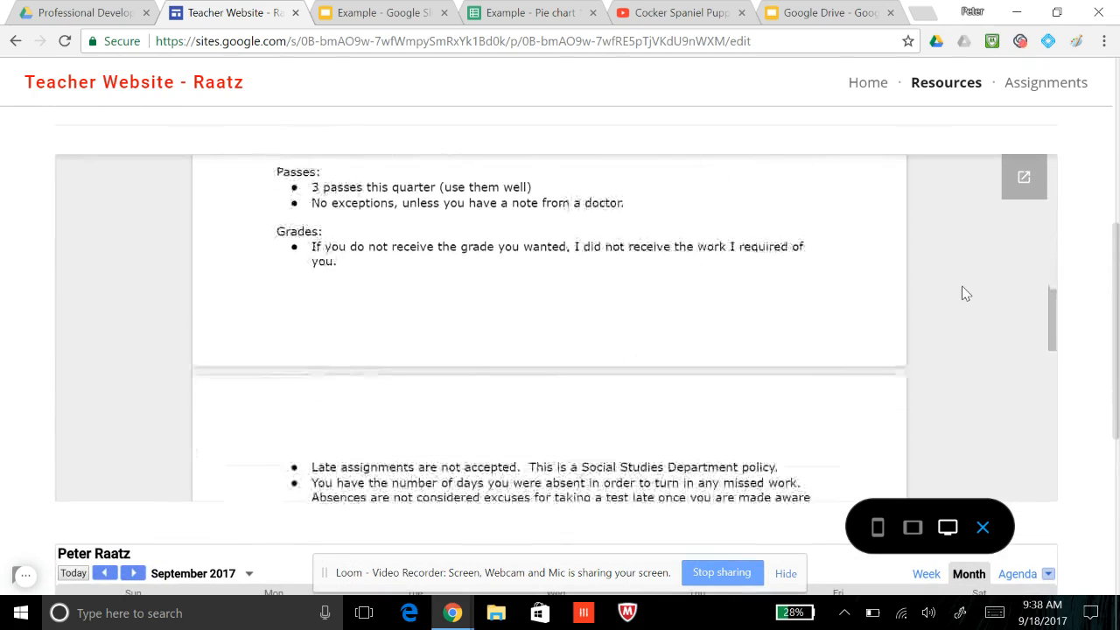
{"action": "scroll", "coordinate": [966, 294], "scroll_direction": "down", "scroll_amount": 8}
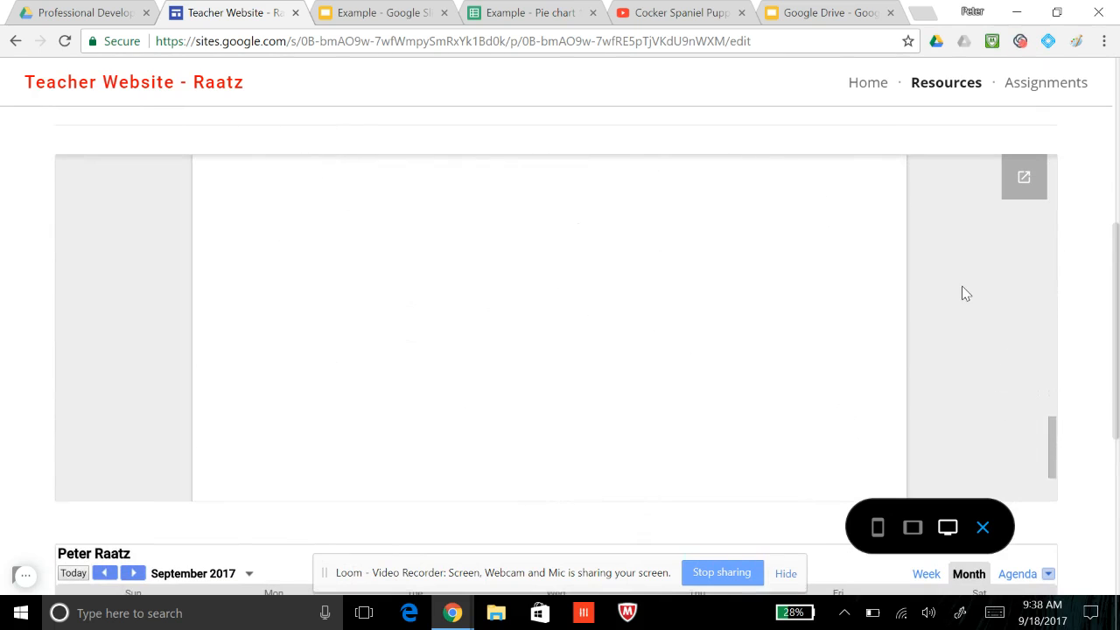
Check the embedded calendar in the preview, switch to the phone-size view, and examine the Resources page's links, syllabus and calendar
{"action": "scroll", "coordinate": [1082, 377], "scroll_direction": "down", "scroll_amount": 1}
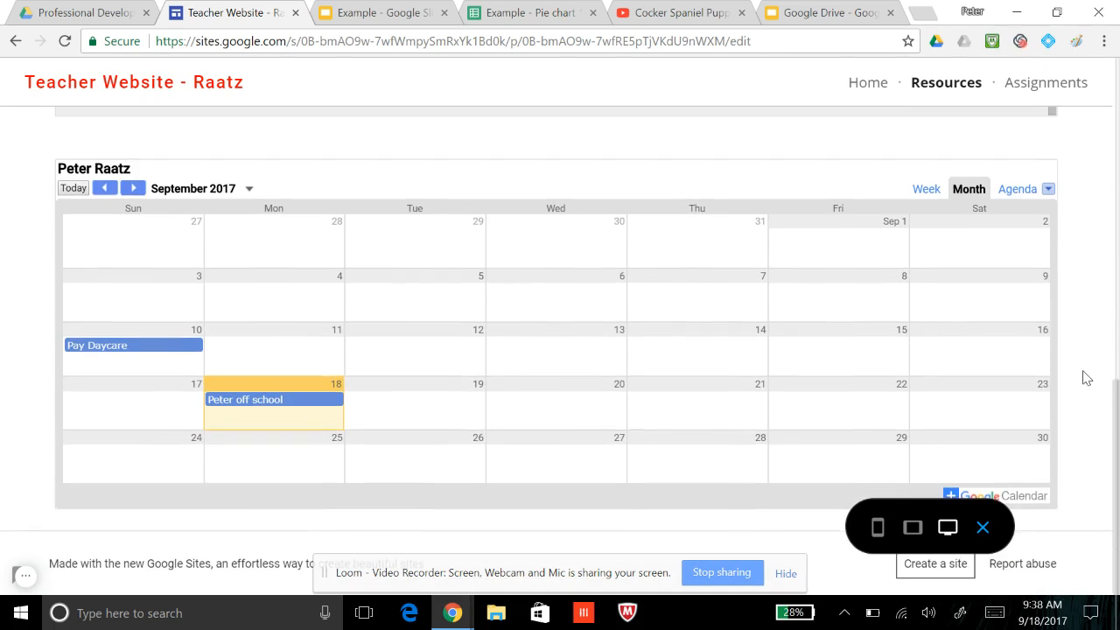
{"action": "left_click", "coordinate": [878, 528]}
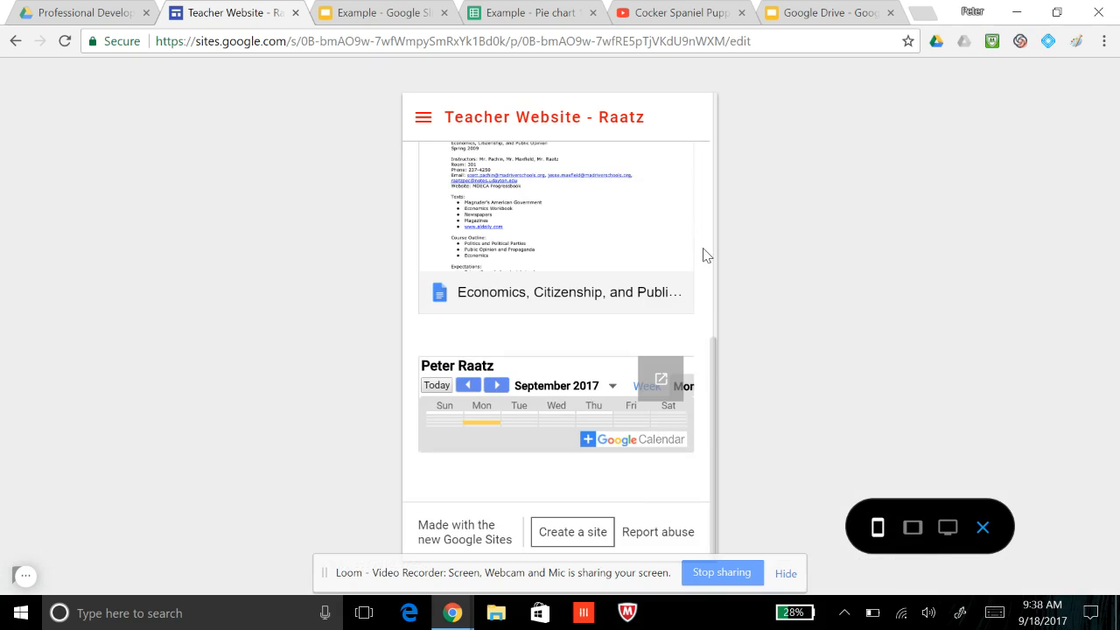
{"action": "scroll", "coordinate": [707, 256], "scroll_direction": "up", "scroll_amount": 2}
{"action": "scroll", "coordinate": [608, 342], "scroll_direction": "down", "scroll_amount": 2}
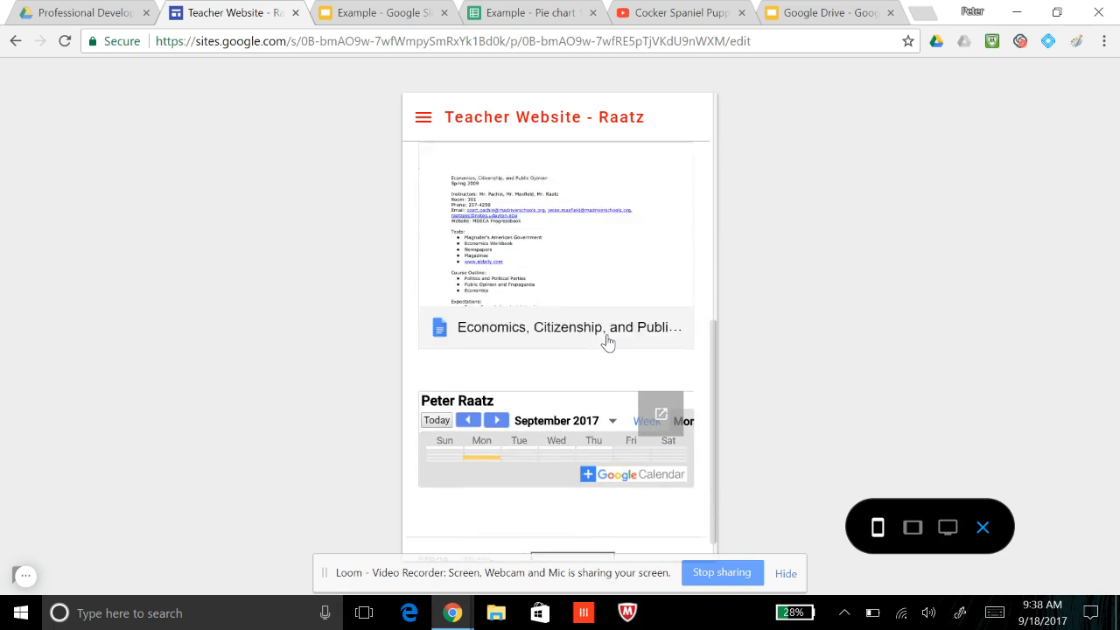
{"action": "scroll", "coordinate": [607, 341], "scroll_direction": "up", "scroll_amount": 1}
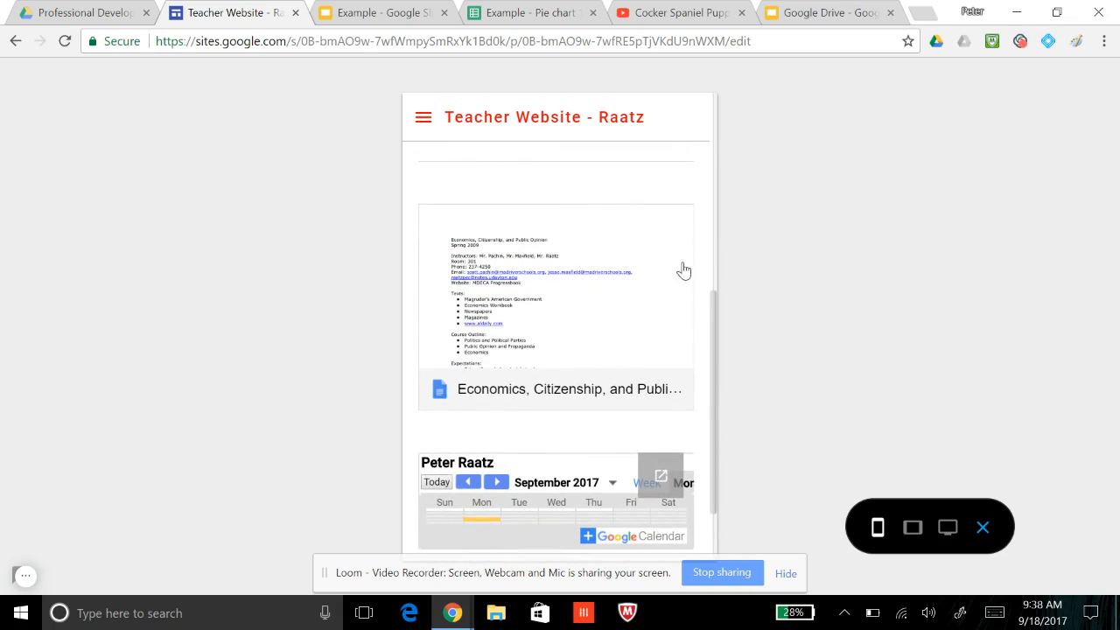
{"action": "scroll", "coordinate": [698, 301], "scroll_direction": "up", "scroll_amount": 5}
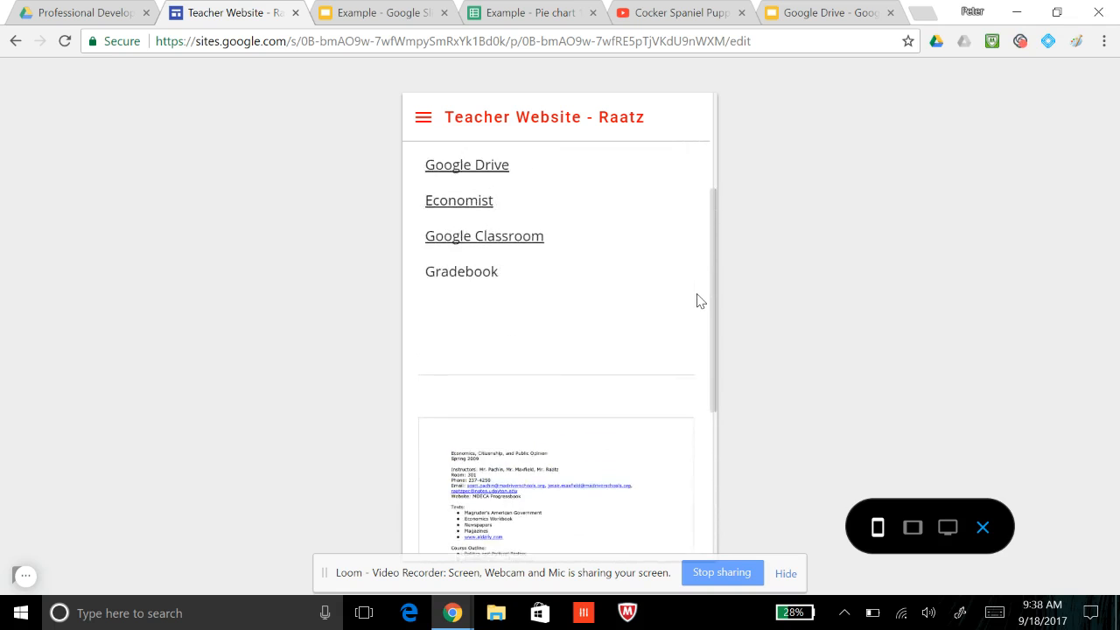
{"action": "scroll", "coordinate": [698, 301], "scroll_direction": "down", "scroll_amount": 5}
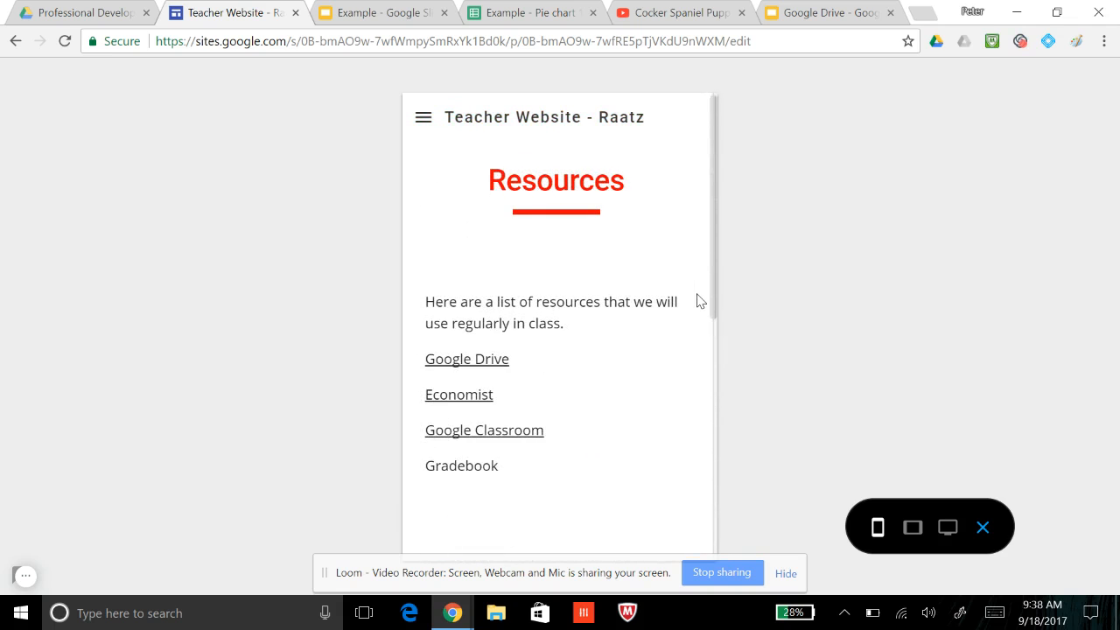
{"action": "scroll", "coordinate": [698, 301], "scroll_direction": "down", "scroll_amount": 2}
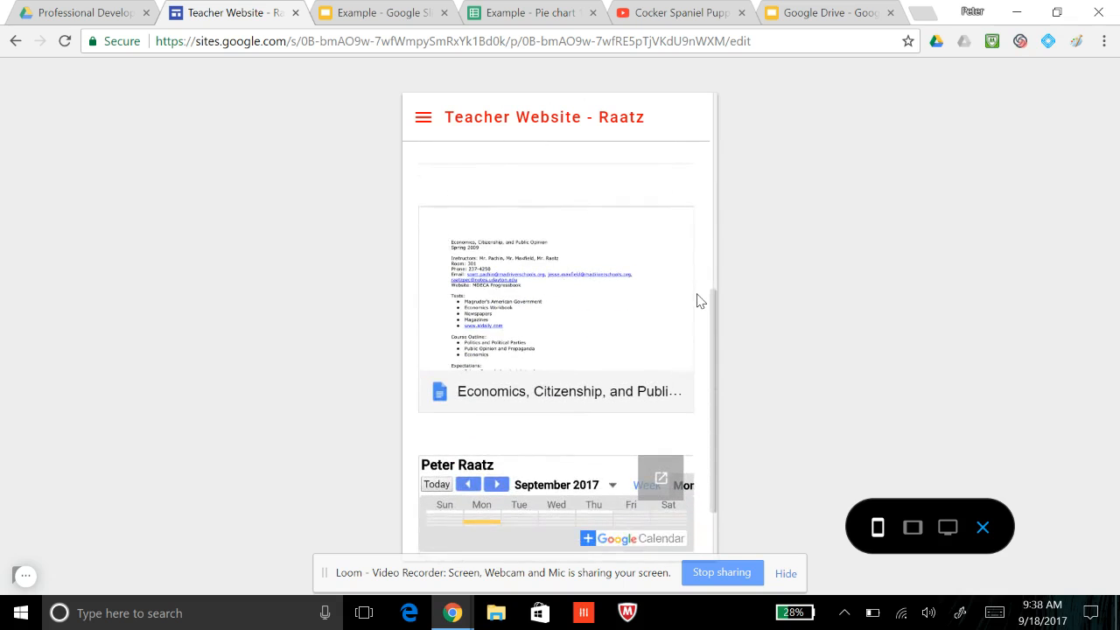
{"action": "scroll", "coordinate": [698, 301], "scroll_direction": "up", "scroll_amount": 2}
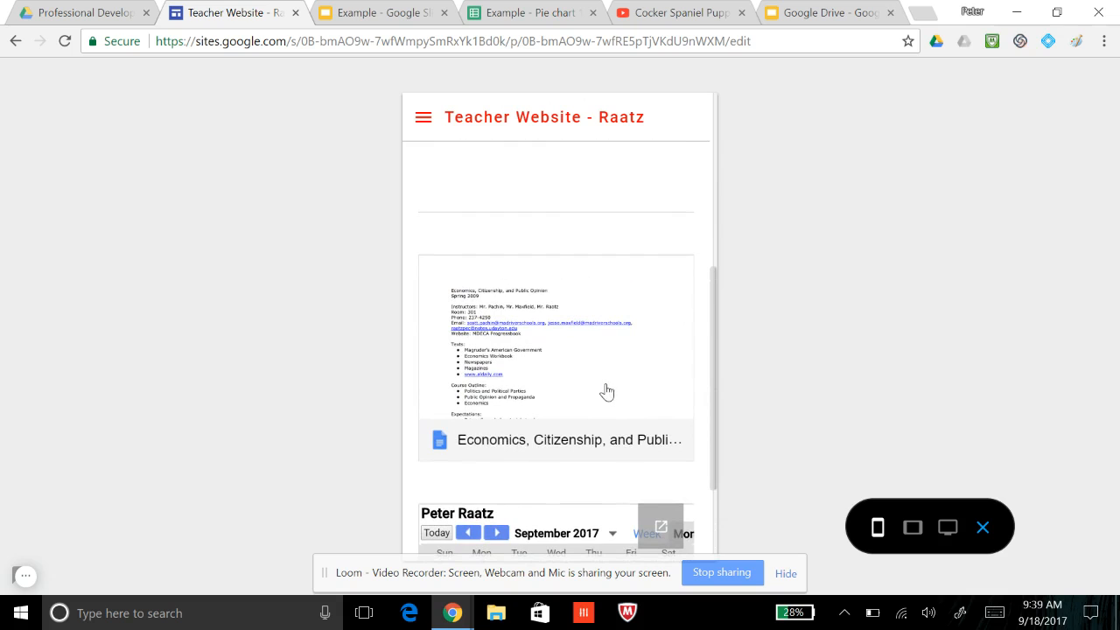
Open the embedded course syllabus in the phone preview, look through it, and return to the Resources page
{"action": "left_click", "coordinate": [631, 299]}
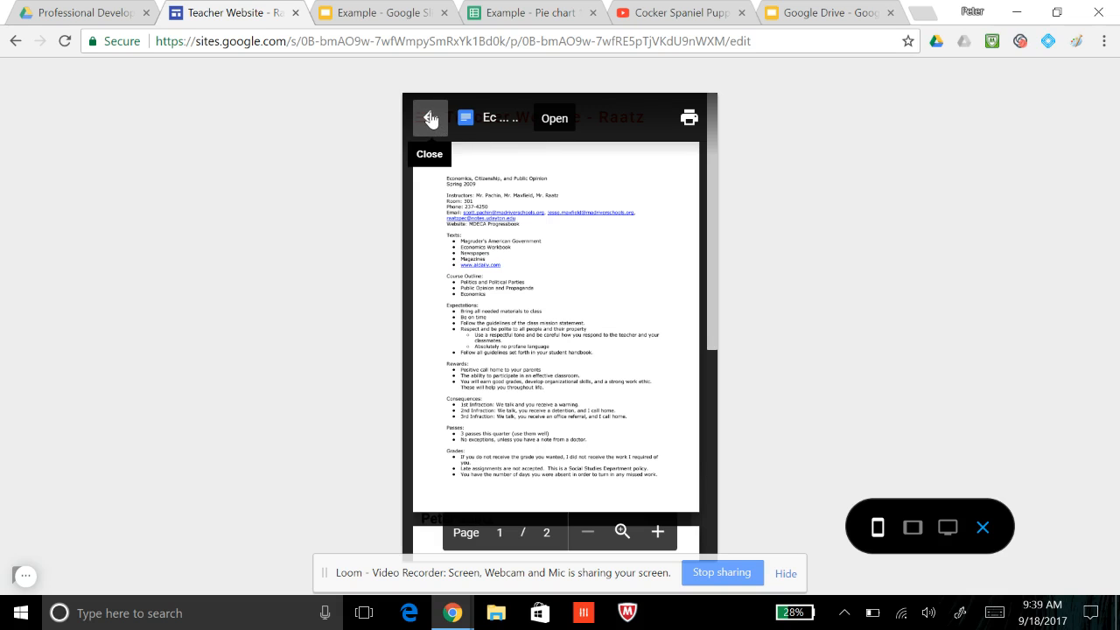
{"action": "scroll", "coordinate": [541, 271], "scroll_direction": "down", "scroll_amount": 8}
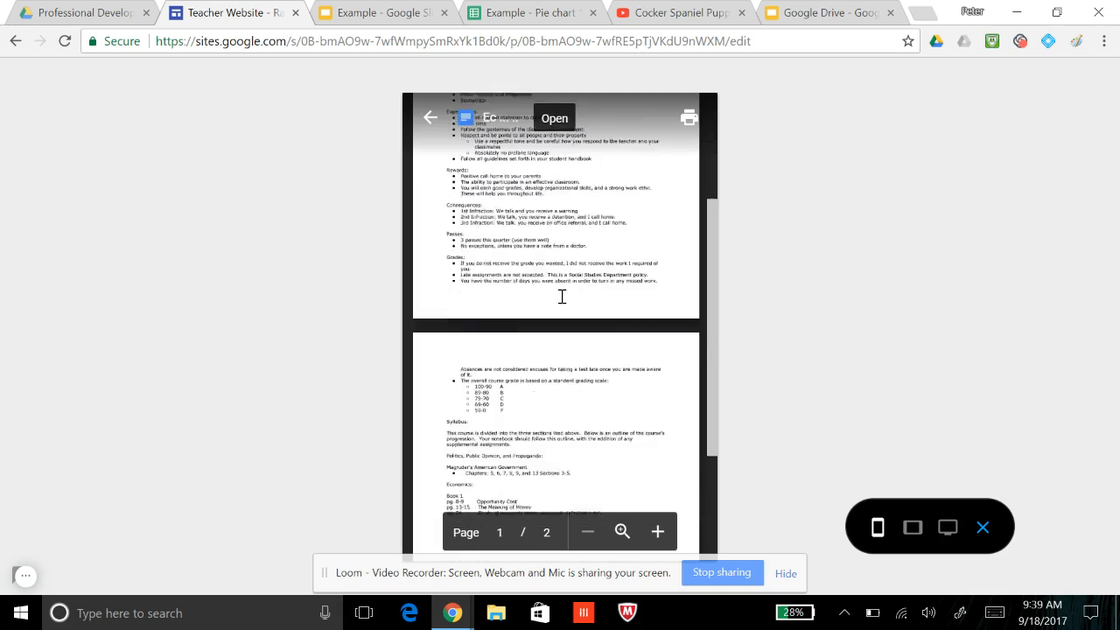
{"action": "left_click", "coordinate": [429, 117]}
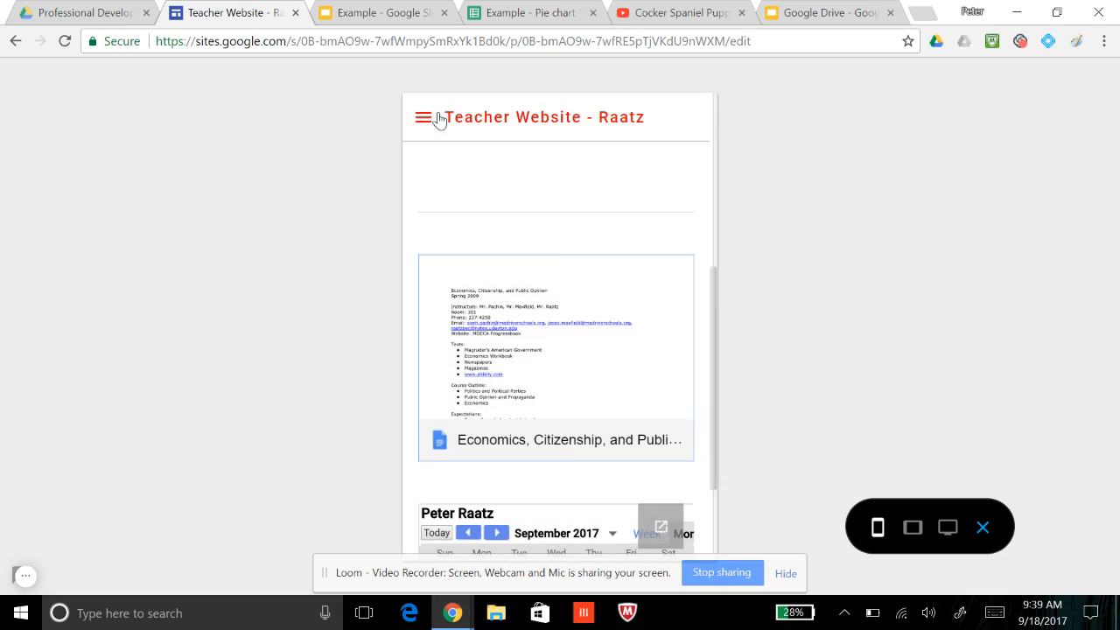
{"action": "scroll", "coordinate": [704, 369], "scroll_direction": "down", "scroll_amount": 3}
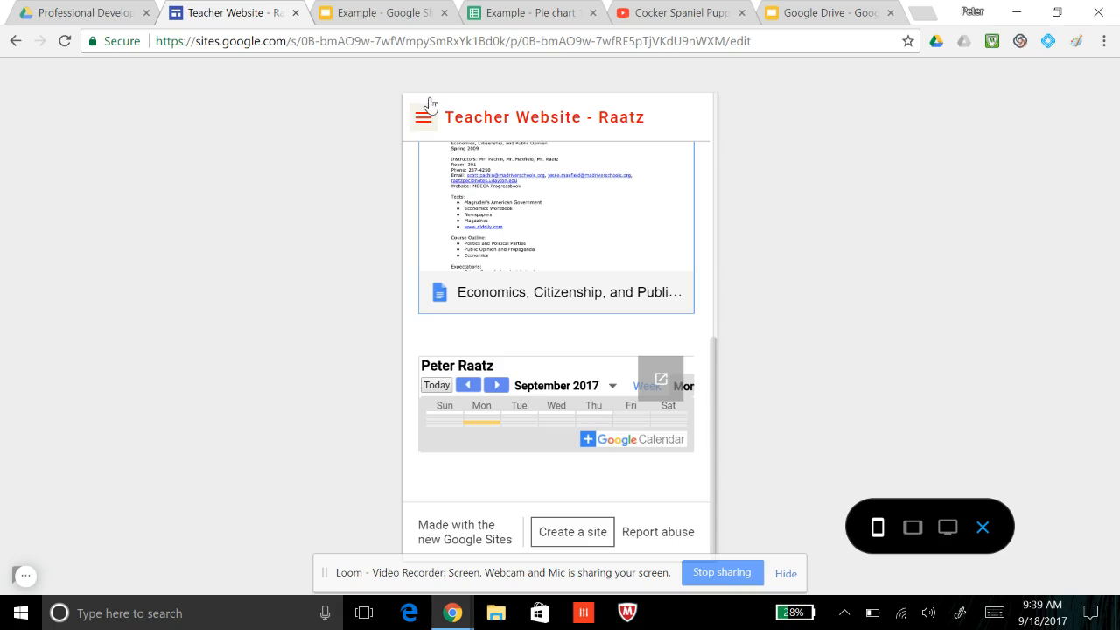
Visit the Home and Assignments pages in the phone preview and review the embedded Introduction Survey and Introduction Essay
{"action": "left_click", "coordinate": [423, 122]}
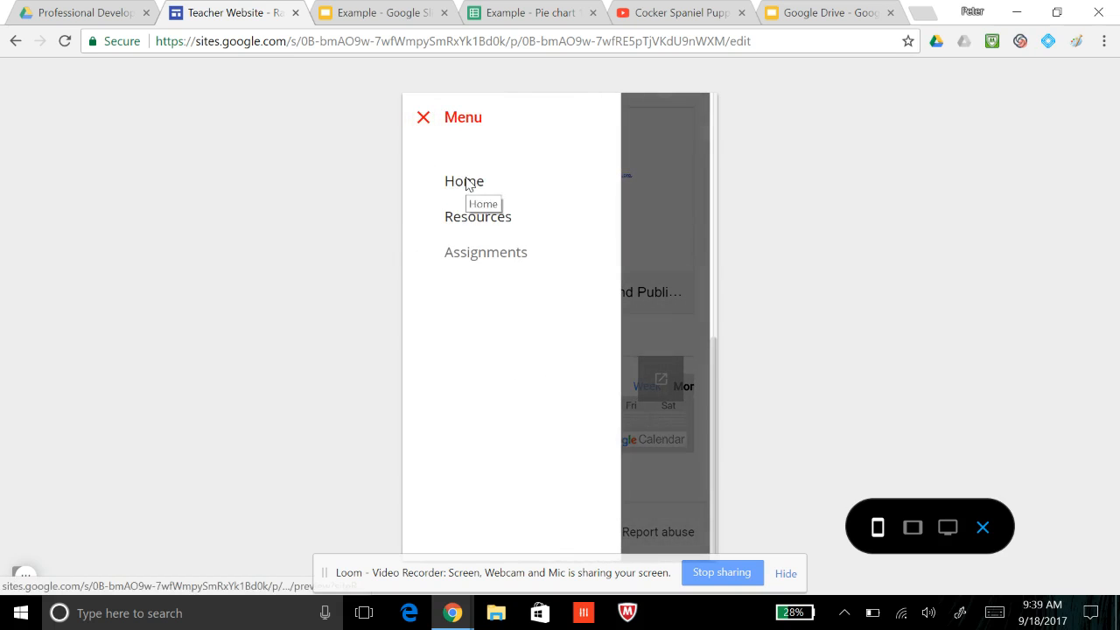
{"action": "left_click", "coordinate": [463, 182]}
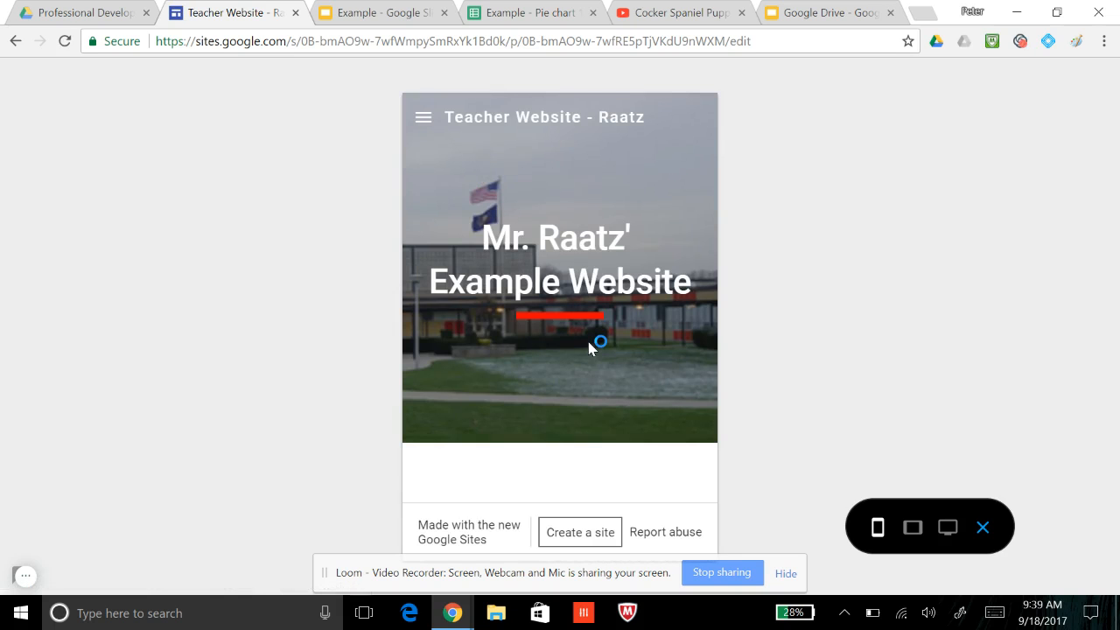
{"action": "left_click", "coordinate": [423, 117]}
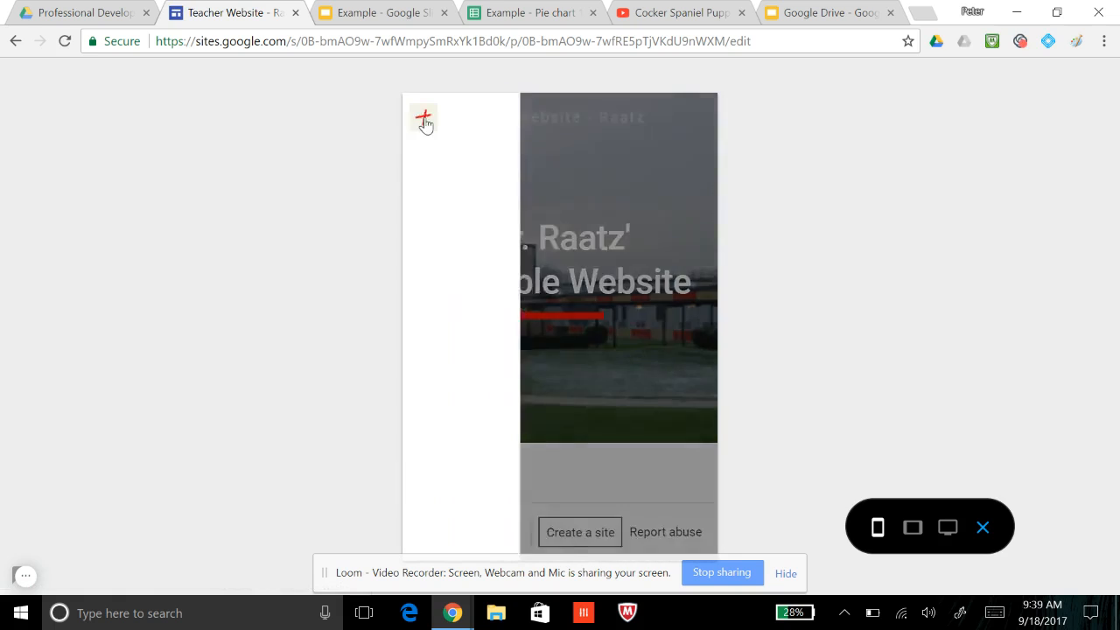
{"action": "left_click", "coordinate": [479, 255]}
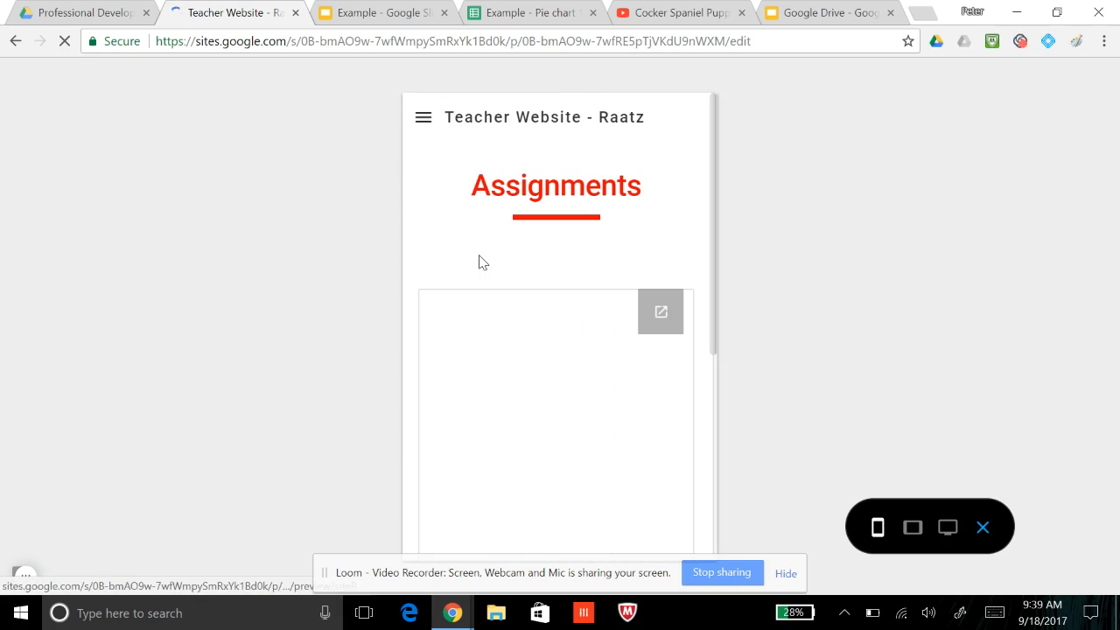
{"action": "scroll", "coordinate": [482, 262], "scroll_direction": "down", "scroll_amount": 3}
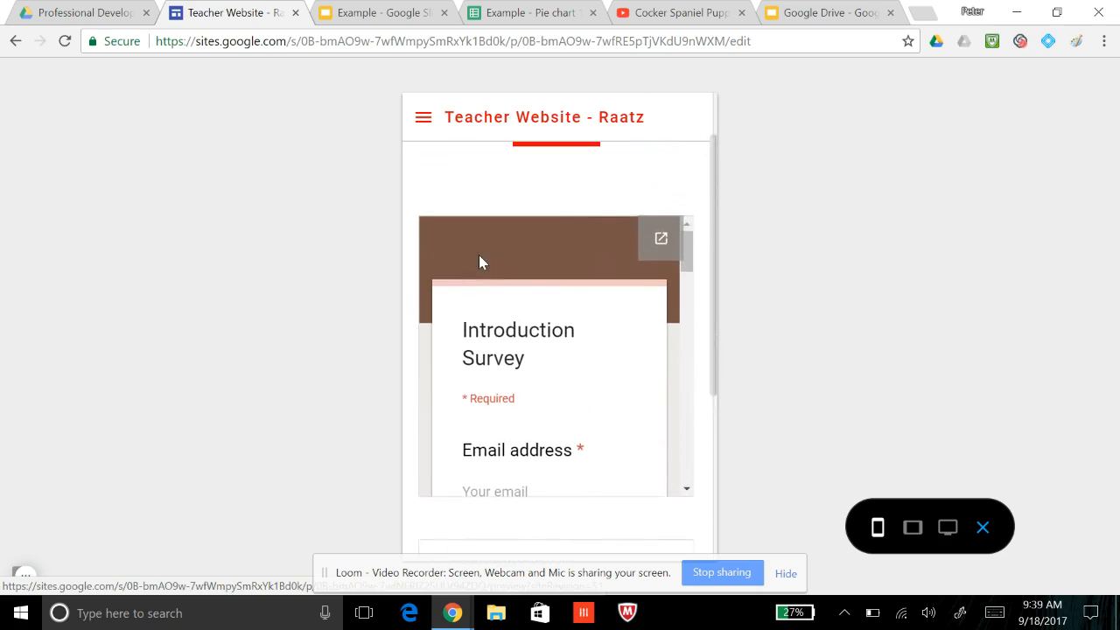
{"action": "scroll", "coordinate": [408, 309], "scroll_direction": "down", "scroll_amount": 3}
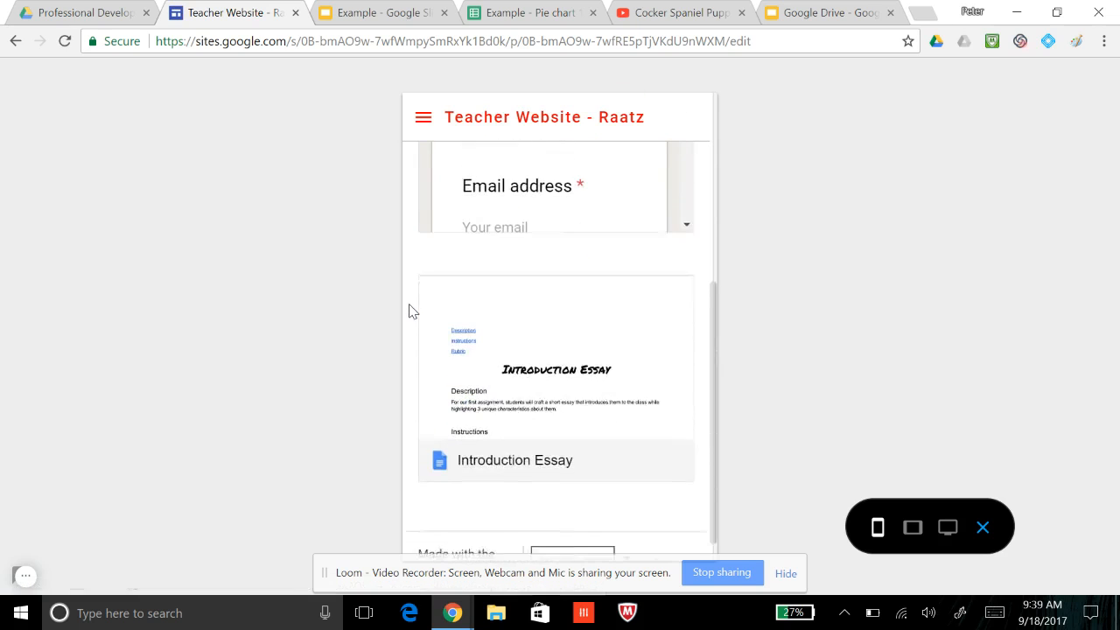
{"action": "scroll", "coordinate": [413, 311], "scroll_direction": "down", "scroll_amount": 1}
{"action": "scroll", "coordinate": [411, 310], "scroll_direction": "up", "scroll_amount": 6}
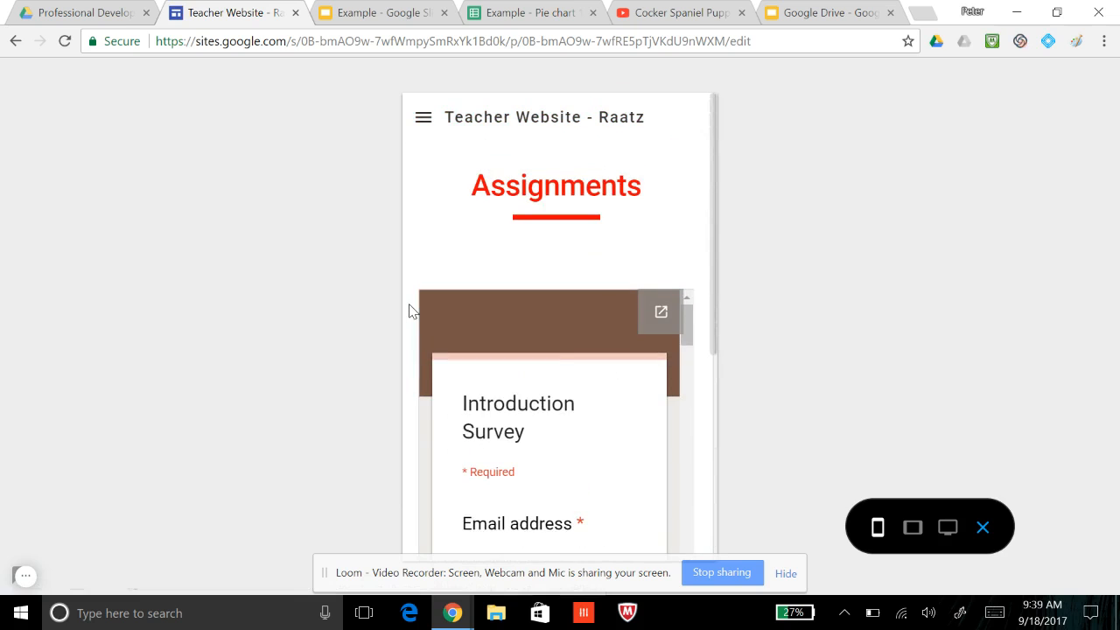
Switch the preview to tablet size and read through the Introduction Survey on the Assignments page to its end
{"action": "left_click", "coordinate": [902, 525]}
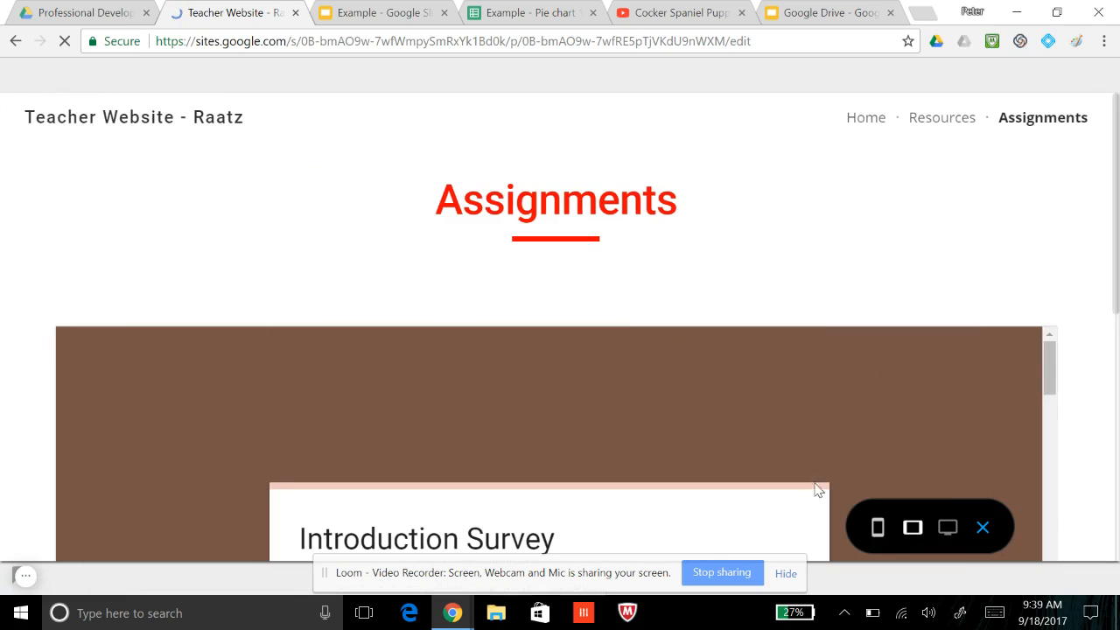
{"action": "scroll", "coordinate": [738, 372], "scroll_direction": "down", "scroll_amount": 3}
{"action": "scroll", "coordinate": [739, 378], "scroll_direction": "down", "scroll_amount": 10}
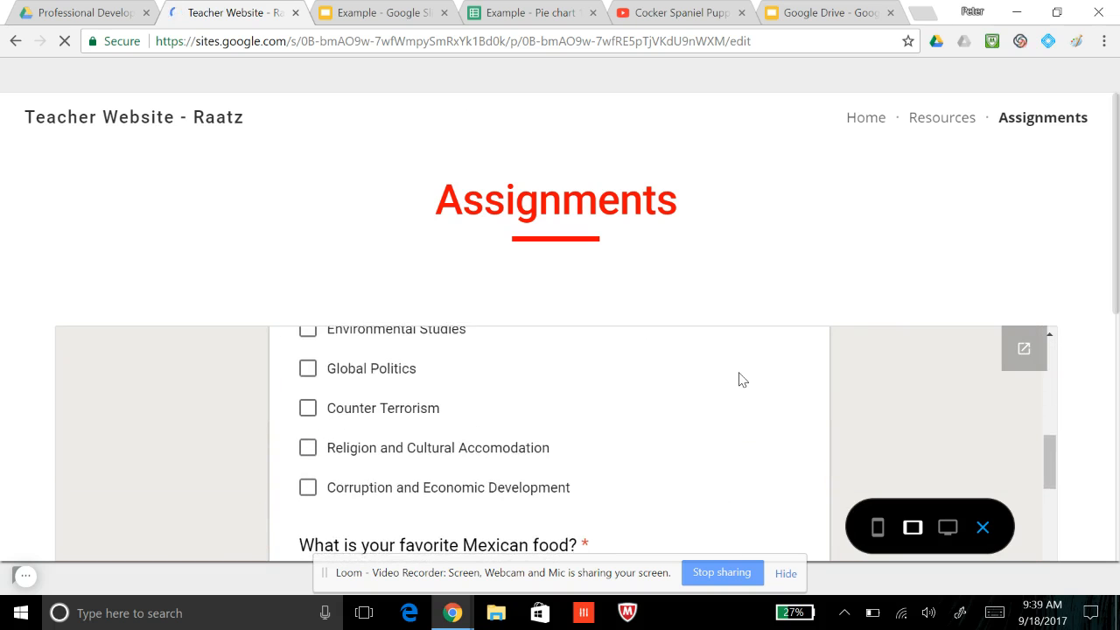
{"action": "scroll", "coordinate": [1065, 413], "scroll_direction": "down", "scroll_amount": 3}
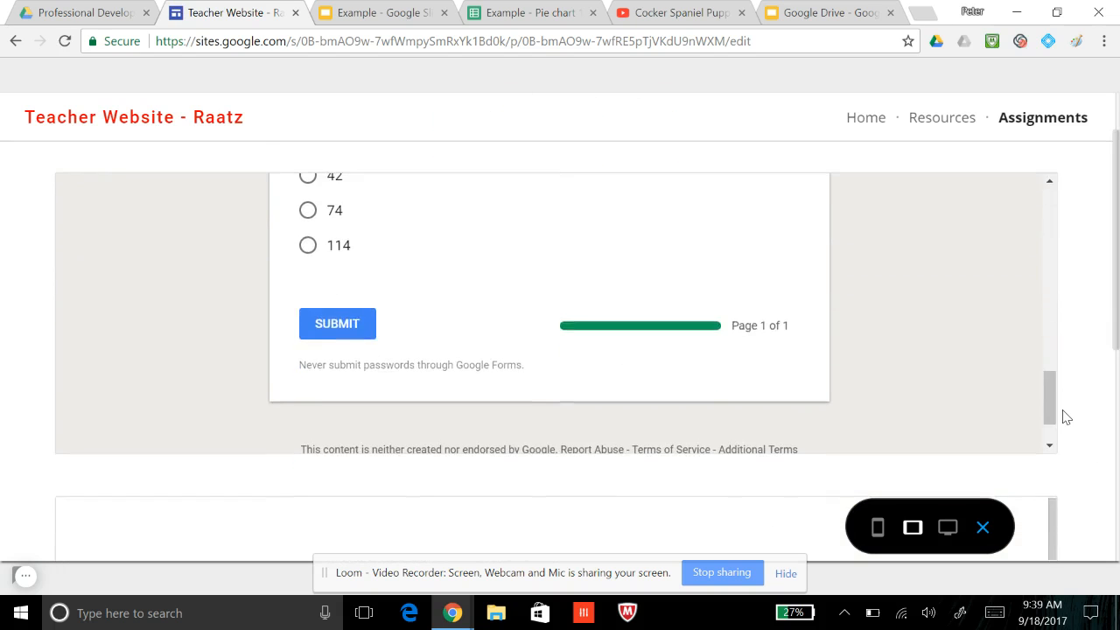
View the Assignments page in the large-screen preview, and return to the site editor
{"action": "left_click", "coordinate": [948, 527]}
{"action": "scroll", "coordinate": [967, 248], "scroll_direction": "down", "scroll_amount": 2}
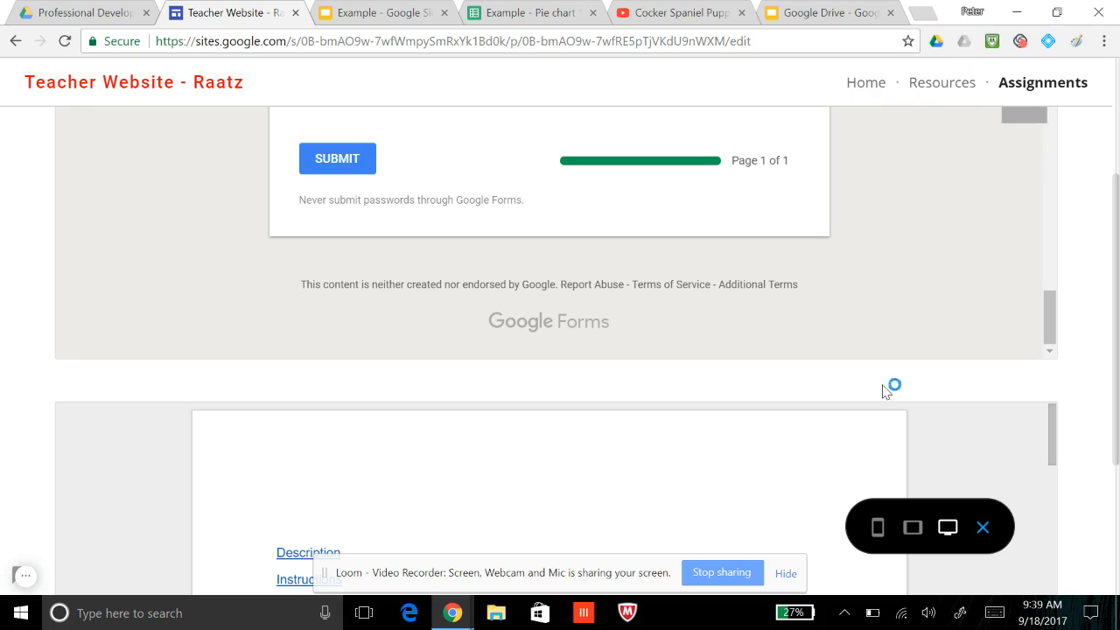
{"action": "left_click", "coordinate": [985, 528]}
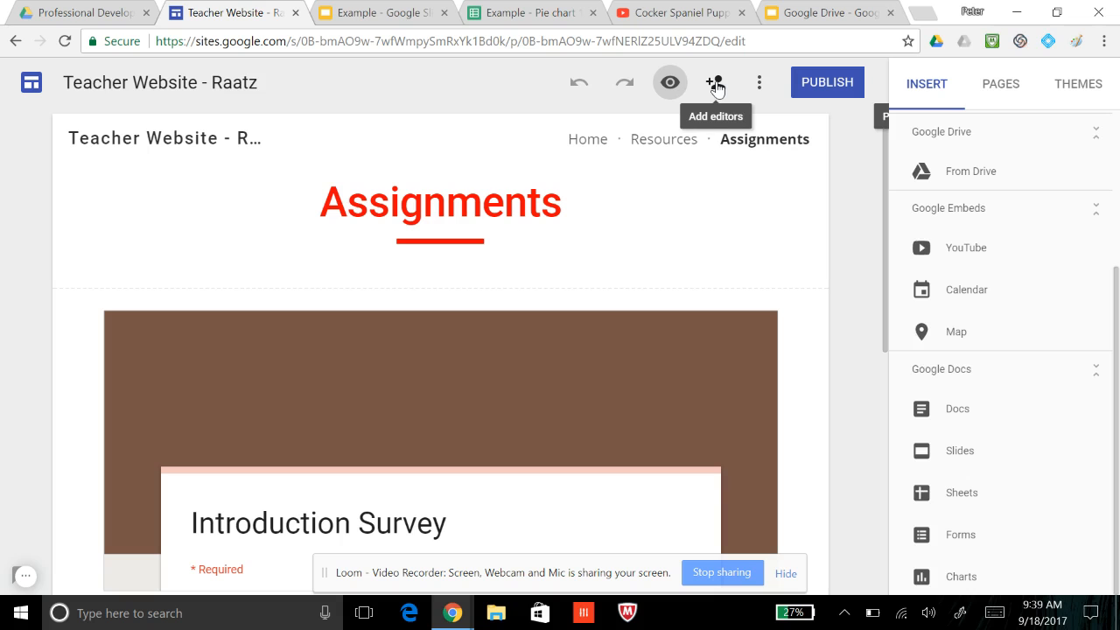
Review the Site Analytics settings without saving a tracking ID, and look over the site's additional options
{"action": "left_click", "coordinate": [759, 83]}
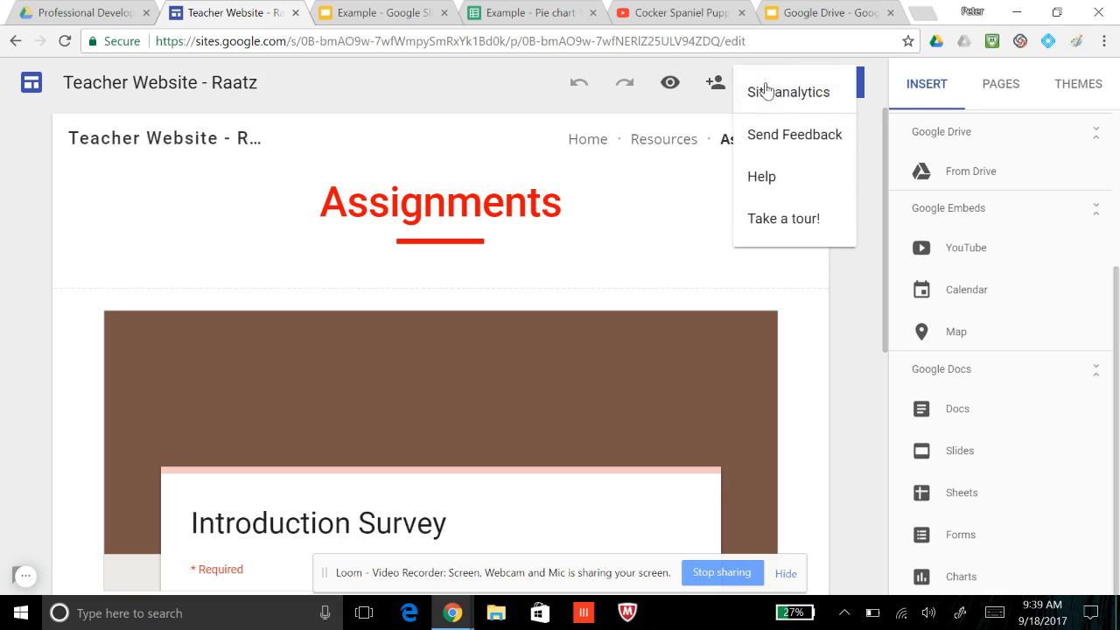
{"action": "left_click", "coordinate": [754, 98]}
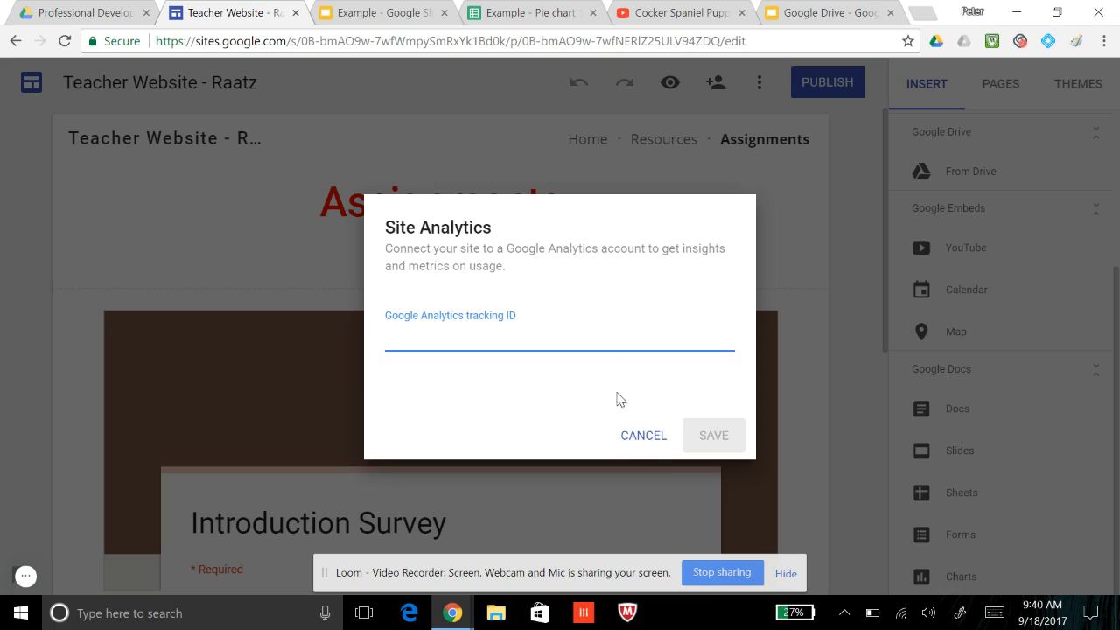
{"action": "left_click", "coordinate": [644, 435]}
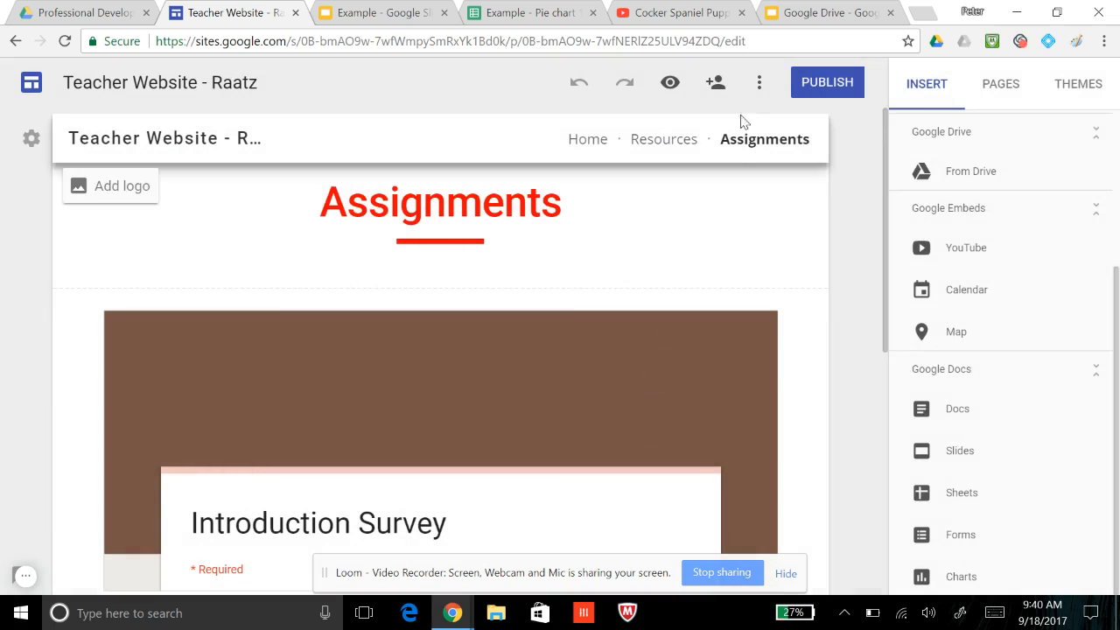
{"action": "left_click", "coordinate": [760, 84]}
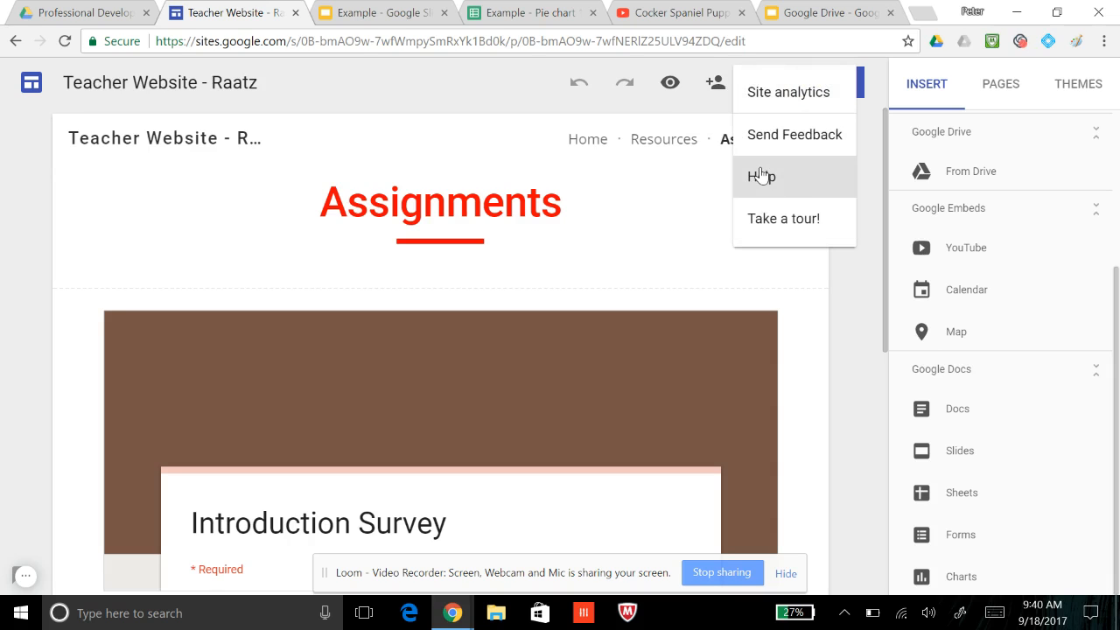
{"action": "left_click", "coordinate": [525, 92]}
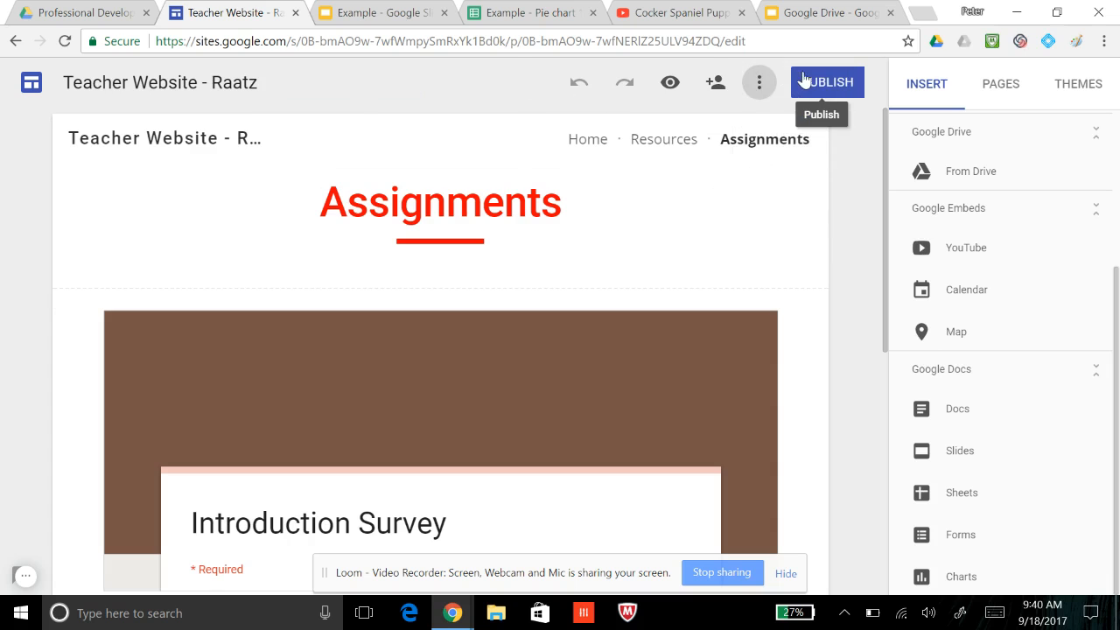
Review the site's web publishing settings without publishing, and look over the Assignments page in the editor
{"action": "left_click", "coordinate": [828, 87]}
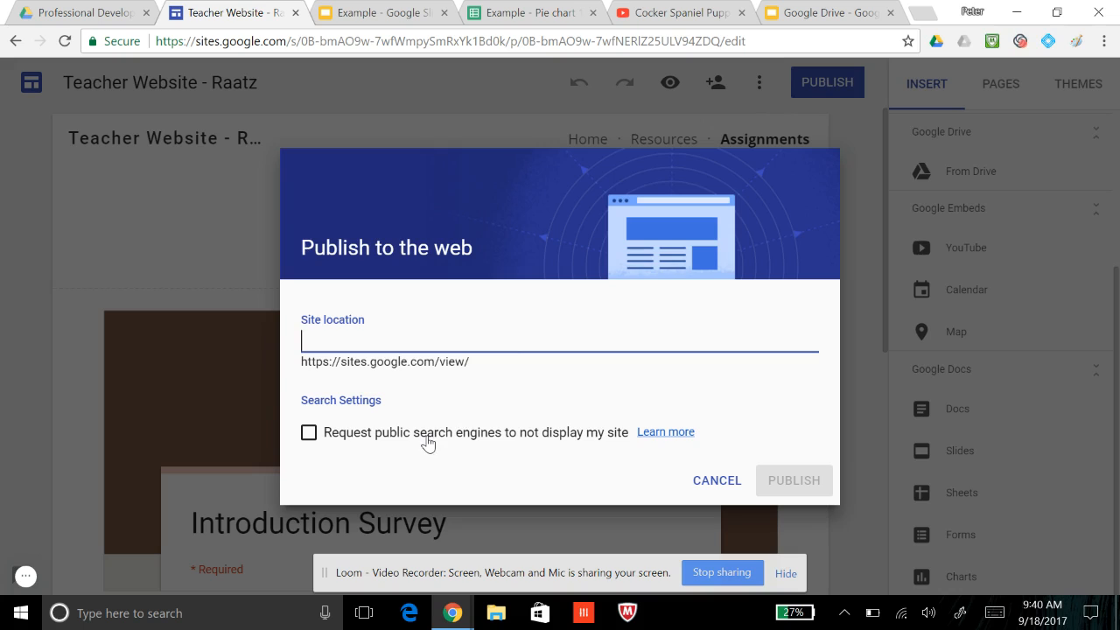
{"action": "left_click", "coordinate": [716, 481]}
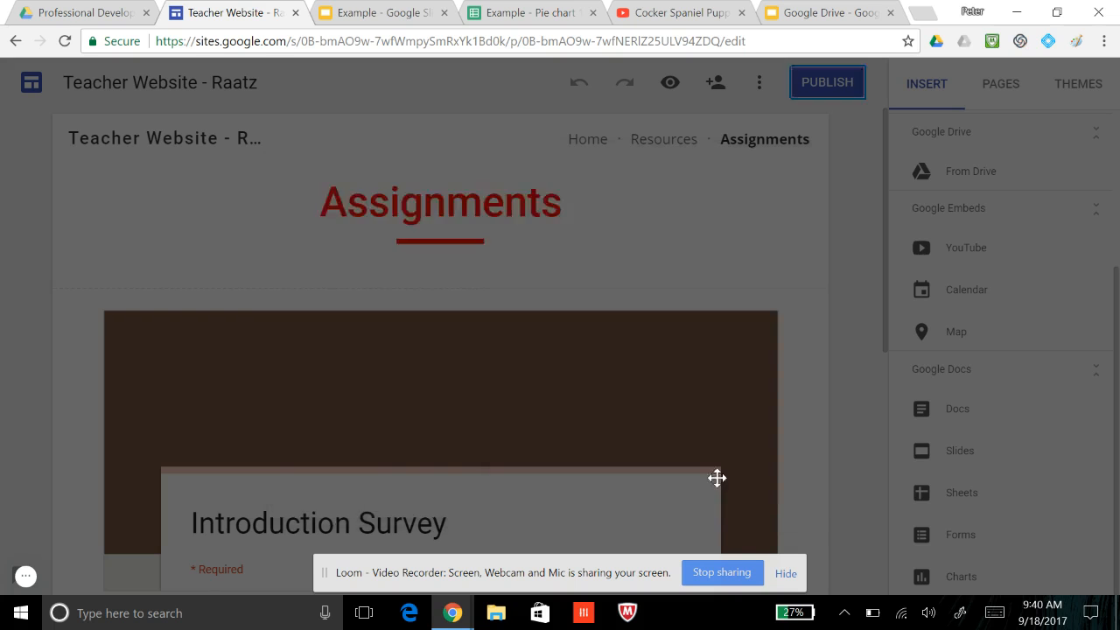
{"action": "scroll", "coordinate": [844, 235], "scroll_direction": "down", "scroll_amount": 1}
{"action": "scroll", "coordinate": [844, 235], "scroll_direction": "down", "scroll_amount": 2}
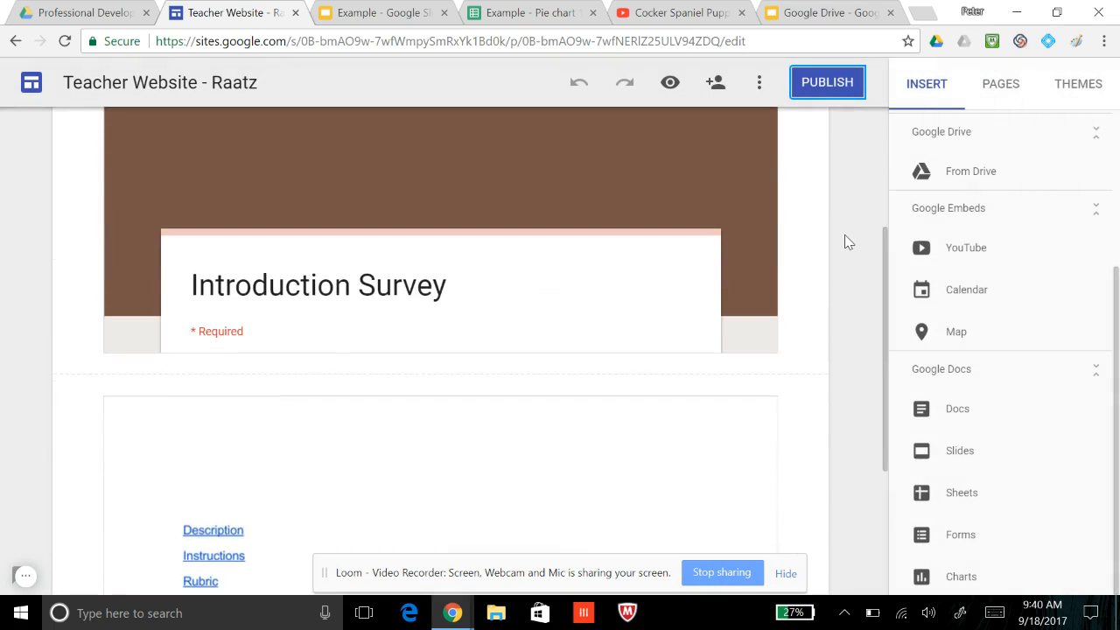
{"action": "scroll", "coordinate": [845, 241], "scroll_direction": "up", "scroll_amount": 3}
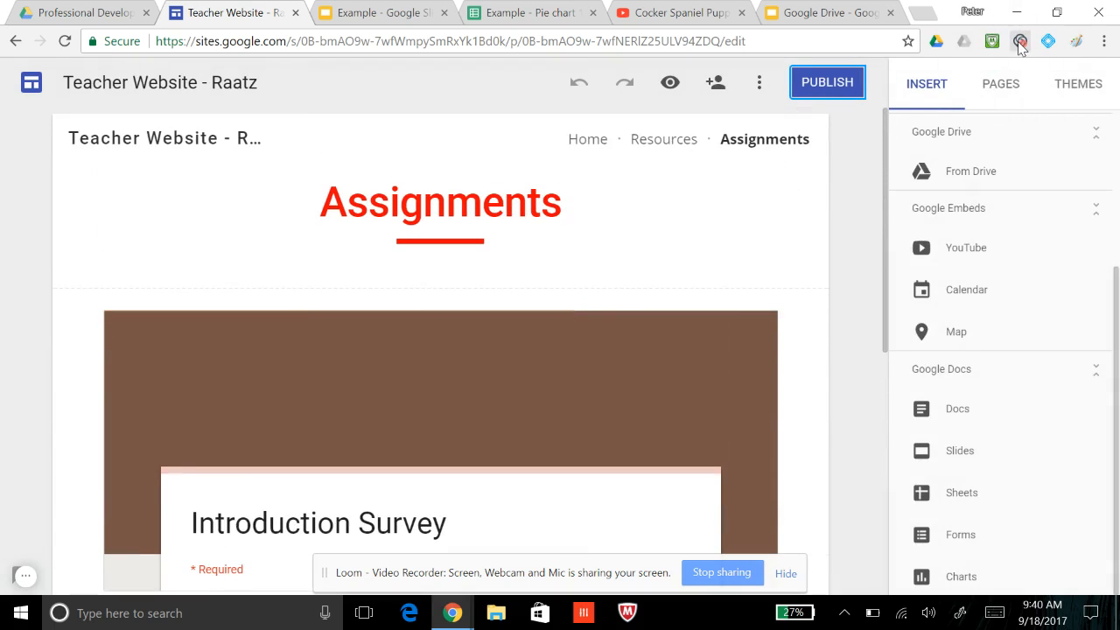